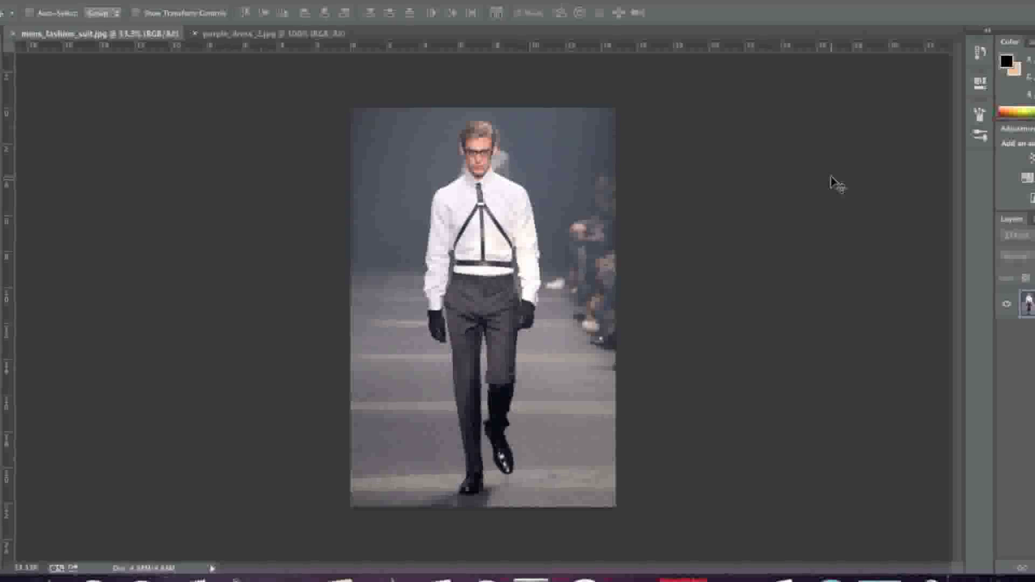
# Step: Check the purple-dress photo, then unlock the suit photo's Background as Layer 0
pyautogui.click(291, 35)
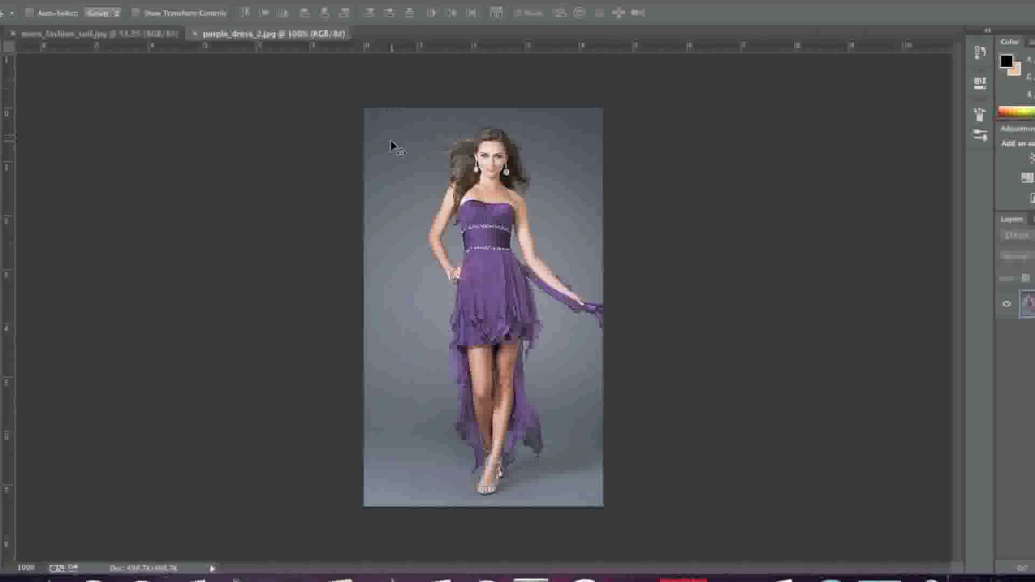
pyautogui.click(157, 35)
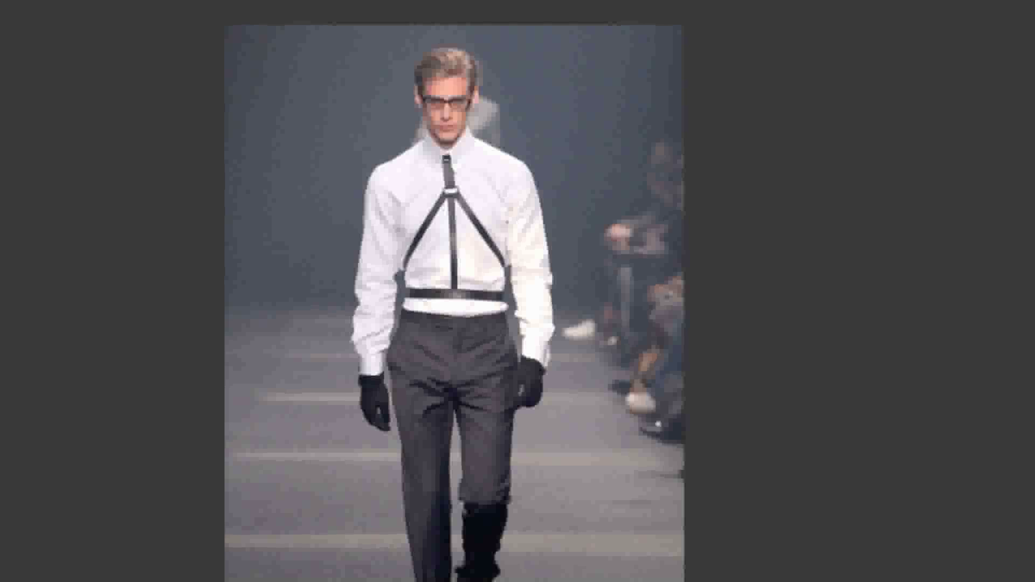
pyautogui.doubleClick(944, 271)
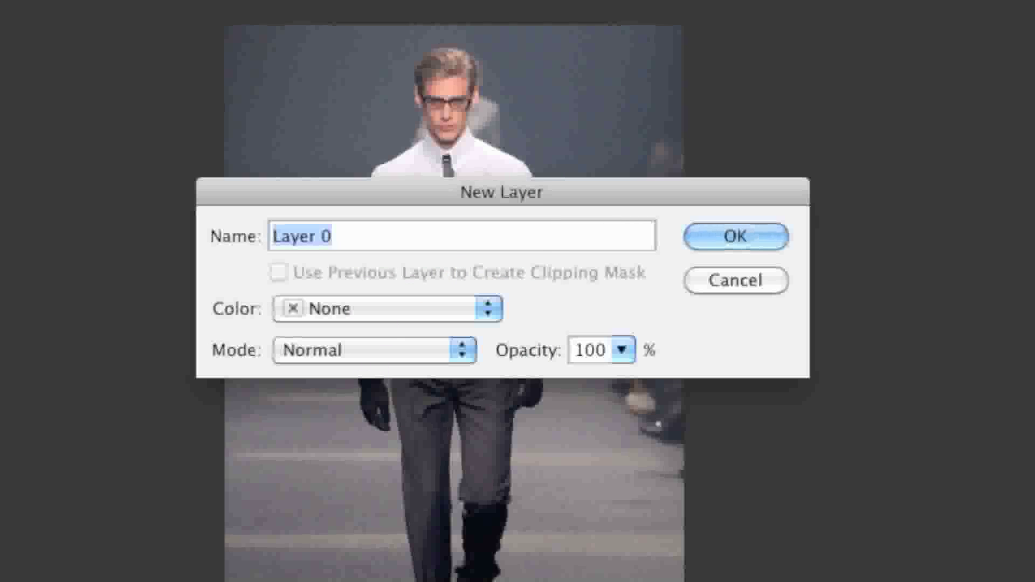
pyautogui.click(727, 233)
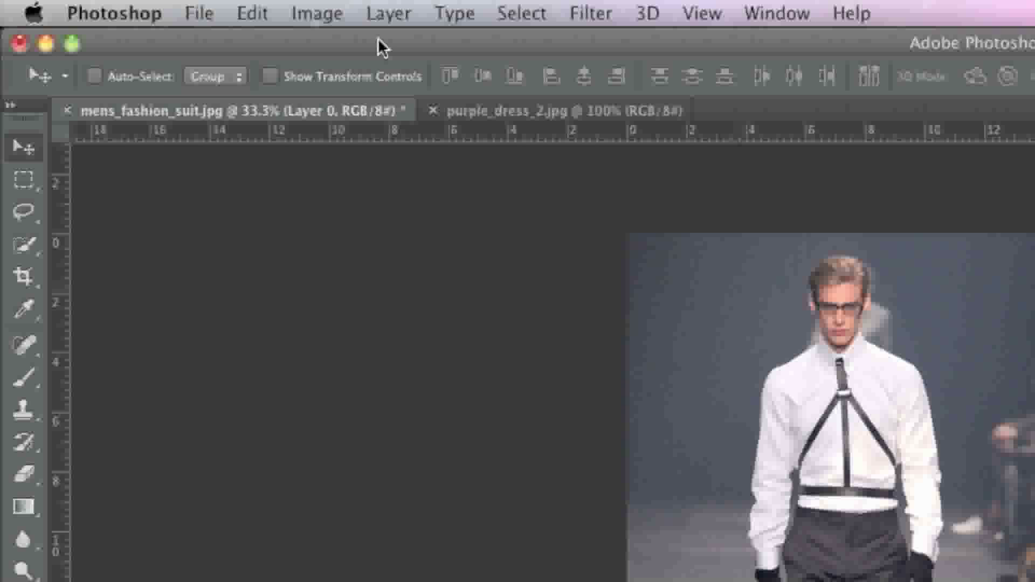
# Step: Expand the suit photo's canvas to 200 percent width, anchored middle-left
pyautogui.click(317, 13)
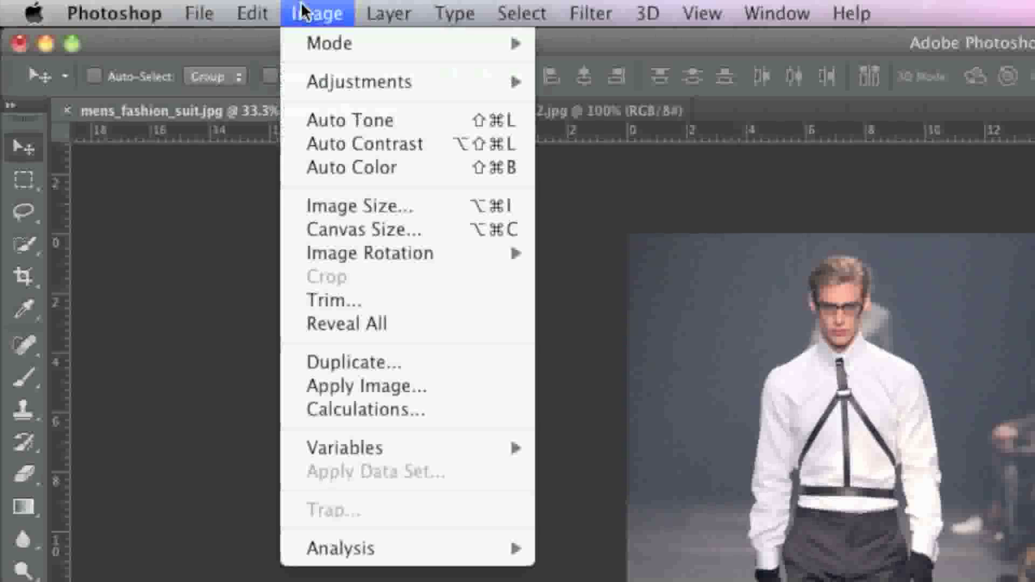
pyautogui.click(361, 230)
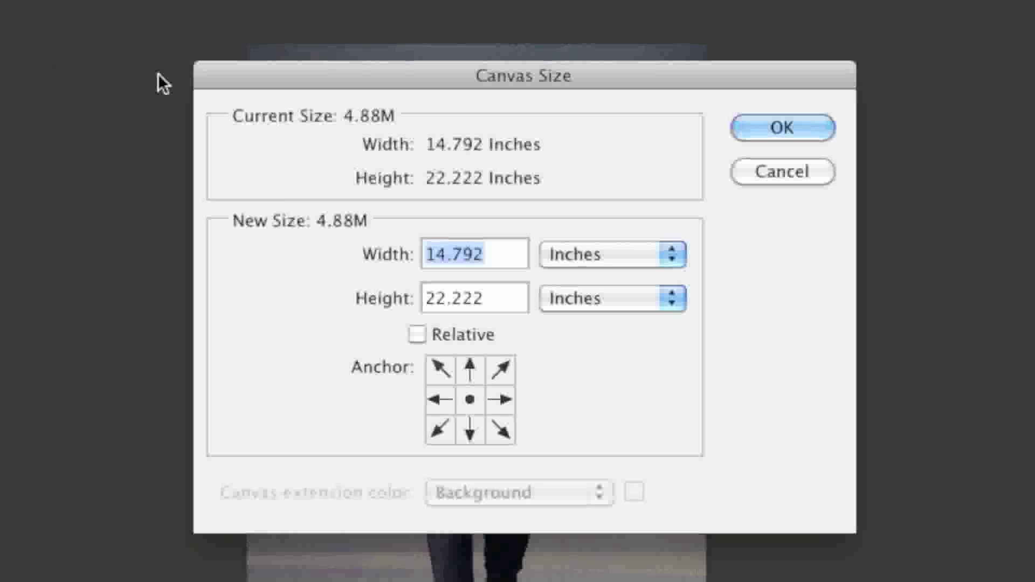
pyautogui.click(624, 245)
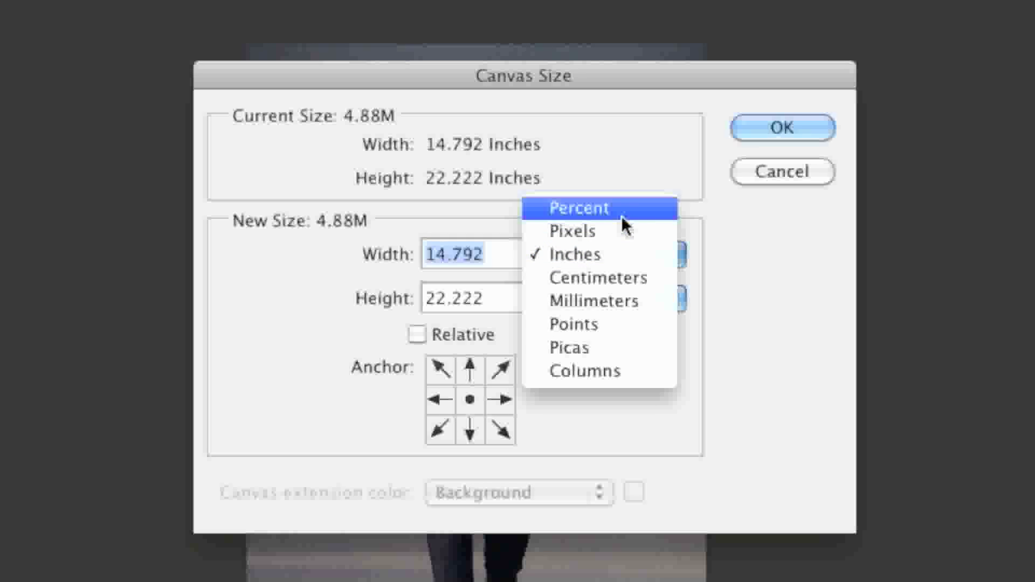
pyautogui.click(622, 221)
pyautogui.click(432, 254)
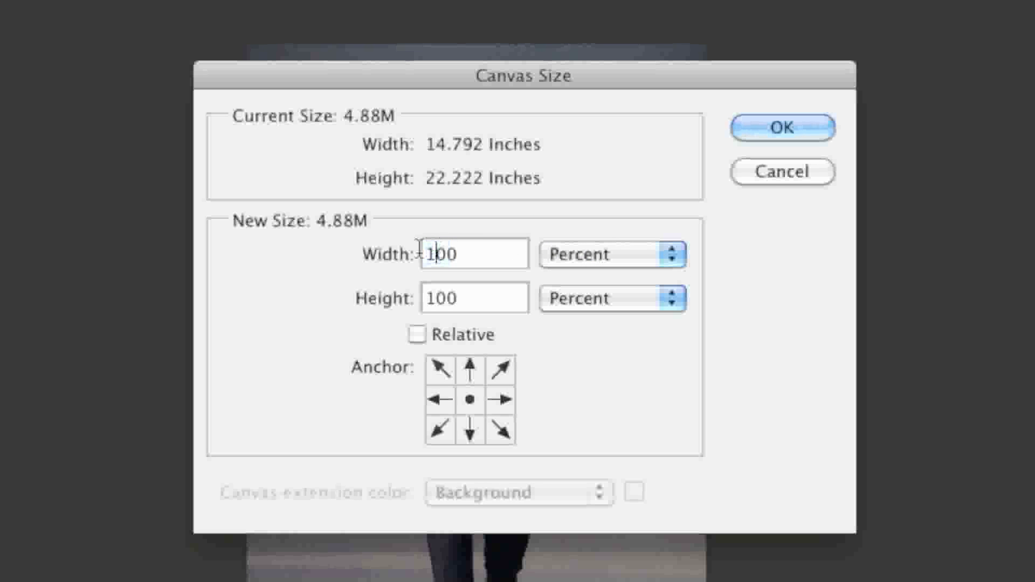
pyautogui.press('BackSpace')
pyautogui.write('2')
pyautogui.click(443, 392)
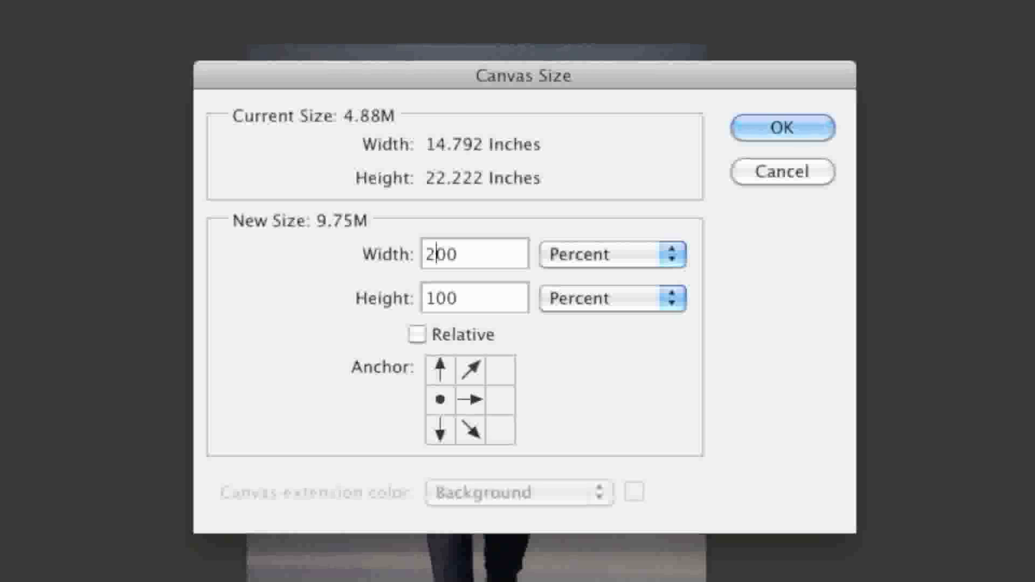
pyautogui.click(767, 129)
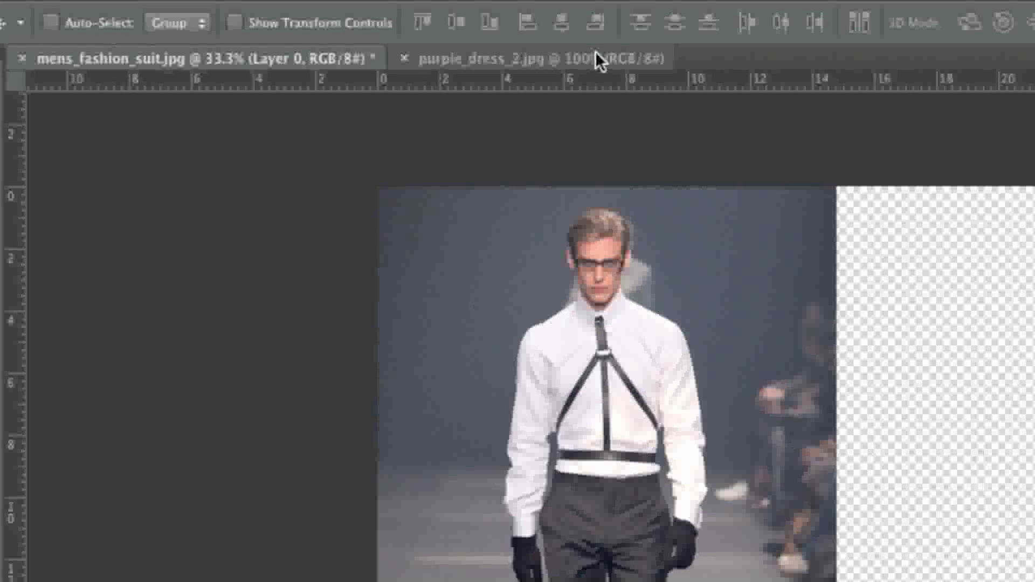
# Step: Select the entire purple-dress photo with the Rectangular Marquee and copy it
pyautogui.click(347, 33)
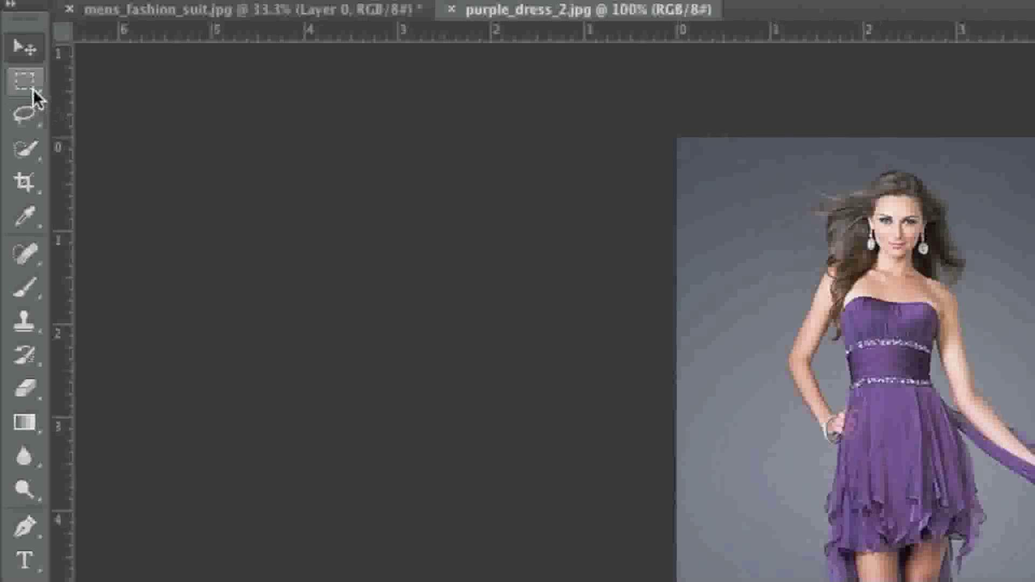
pyautogui.click(56, 99)
pyautogui.moveTo(351, 100); pyautogui.dragTo(640, 521)
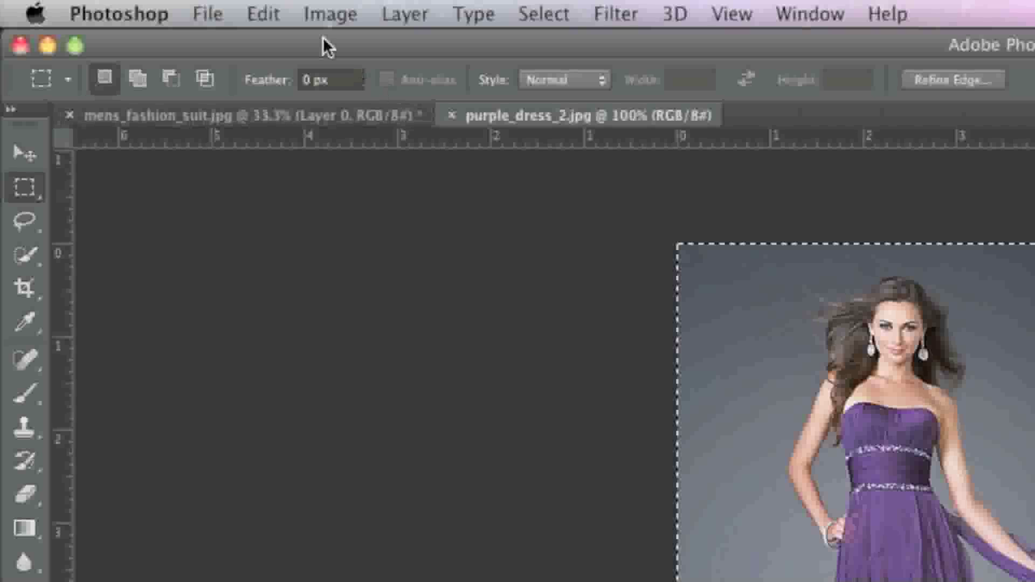
pyautogui.click(262, 13)
pyautogui.click(306, 202)
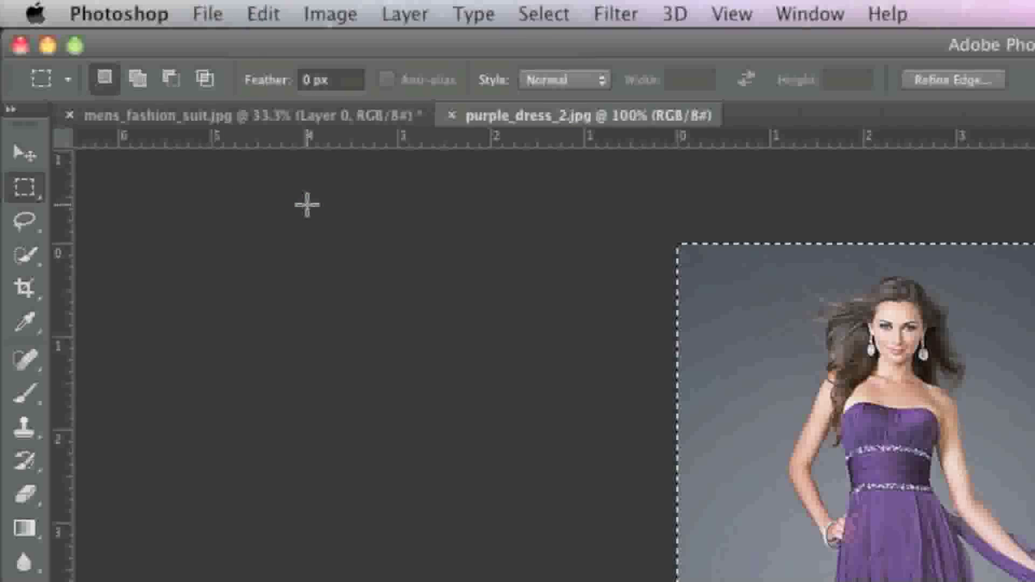
# Step: Paste the dress photo into the suit document and move it to the top of the canvas
pyautogui.click(162, 115)
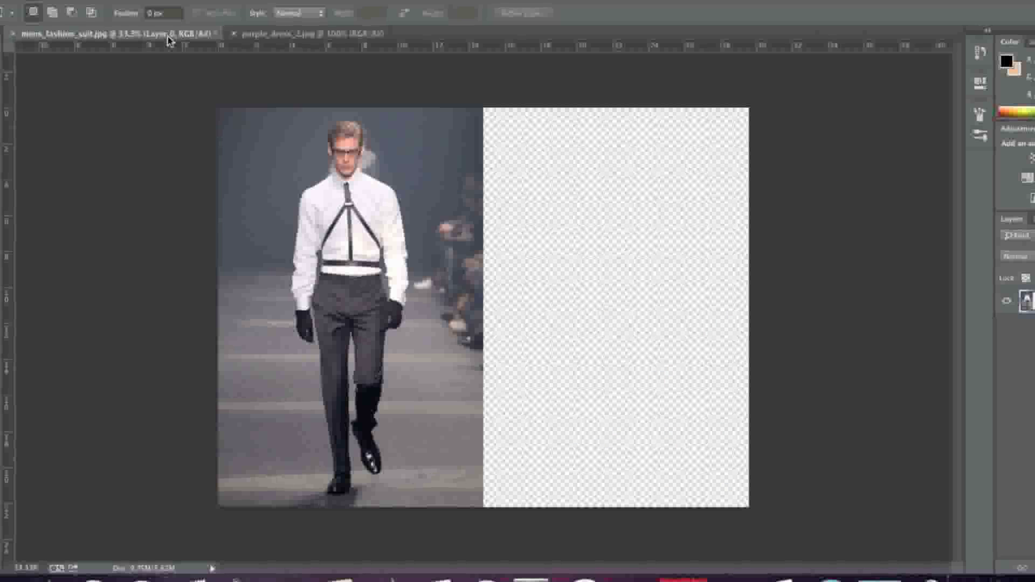
pyautogui.click(262, 13)
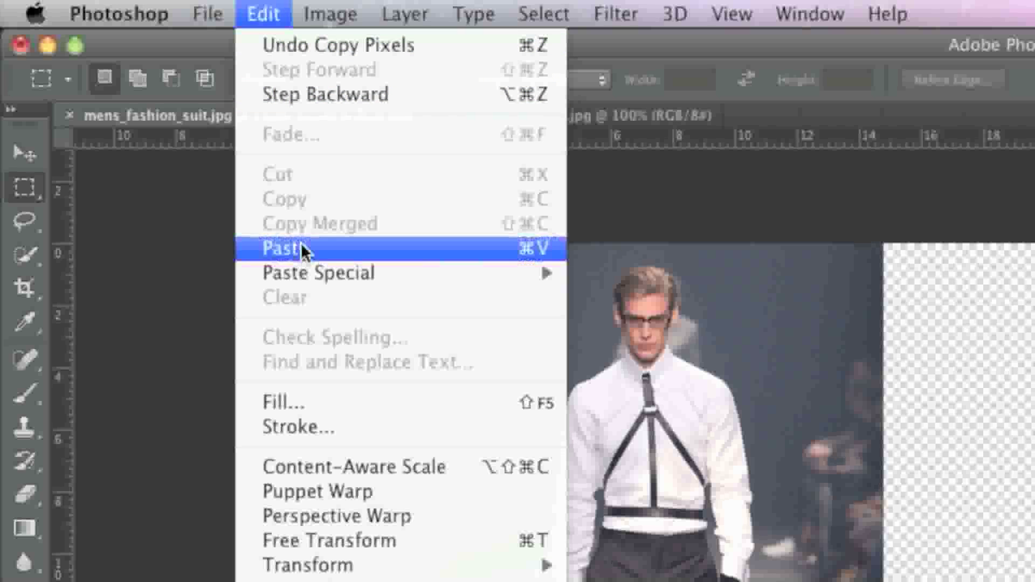
pyautogui.click(302, 250)
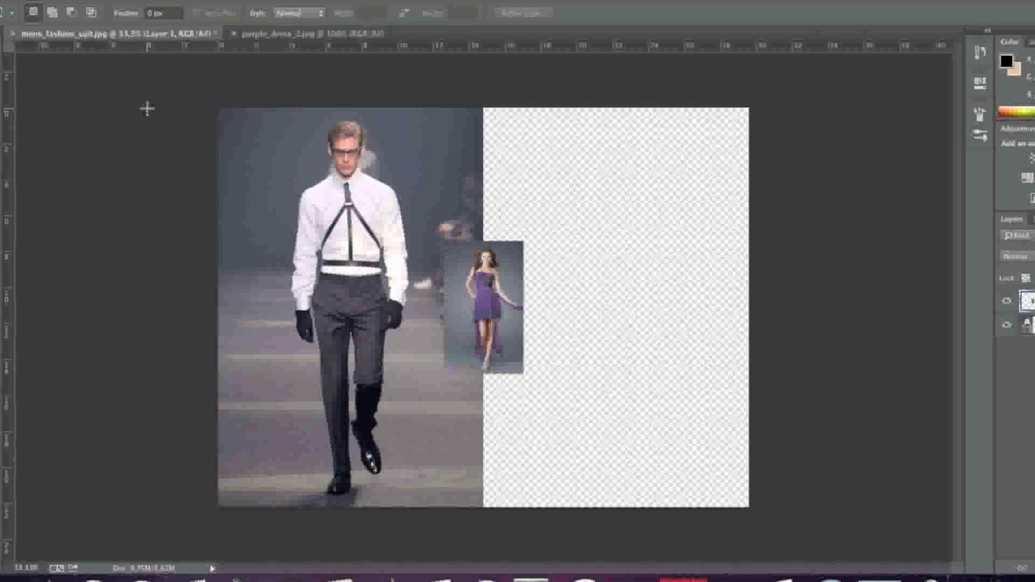
pyautogui.click(2, 59)
pyautogui.moveTo(458, 264); pyautogui.dragTo(426, 131)
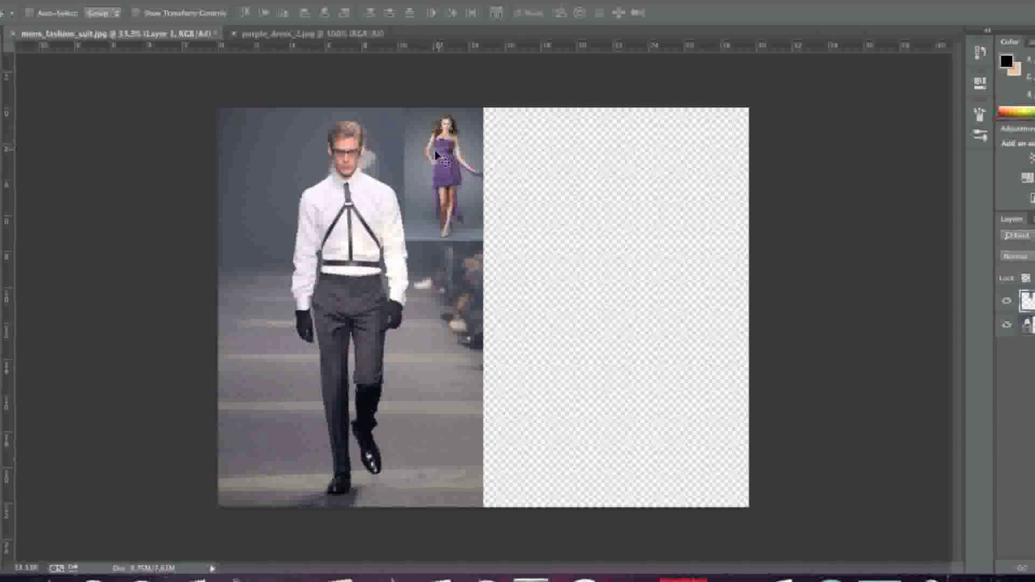
pyautogui.click(250, 12)
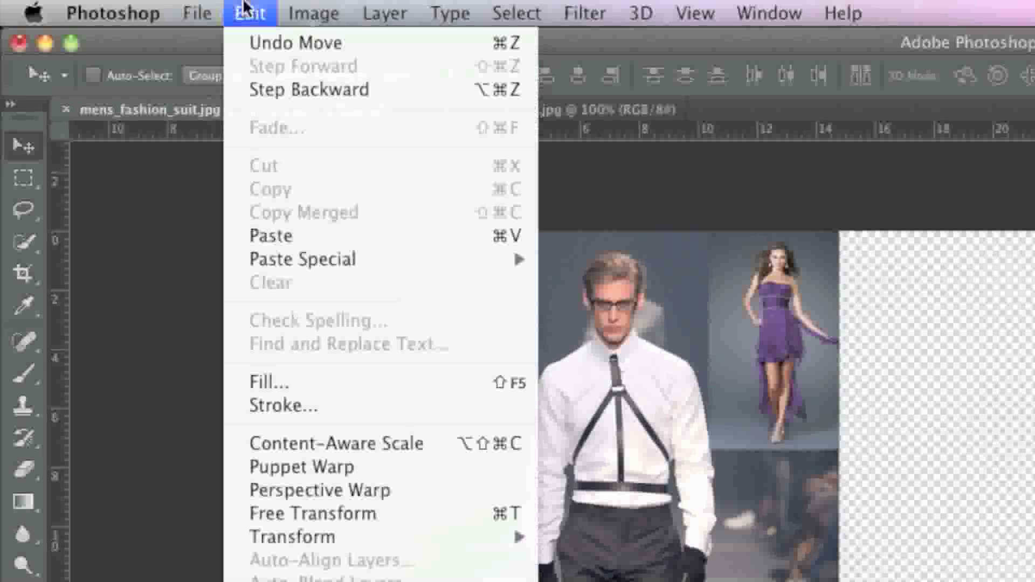
# Step: Scale the pasted dress layer to about 100.94% so it fills the canvas height
pyautogui.moveTo(454, 536)
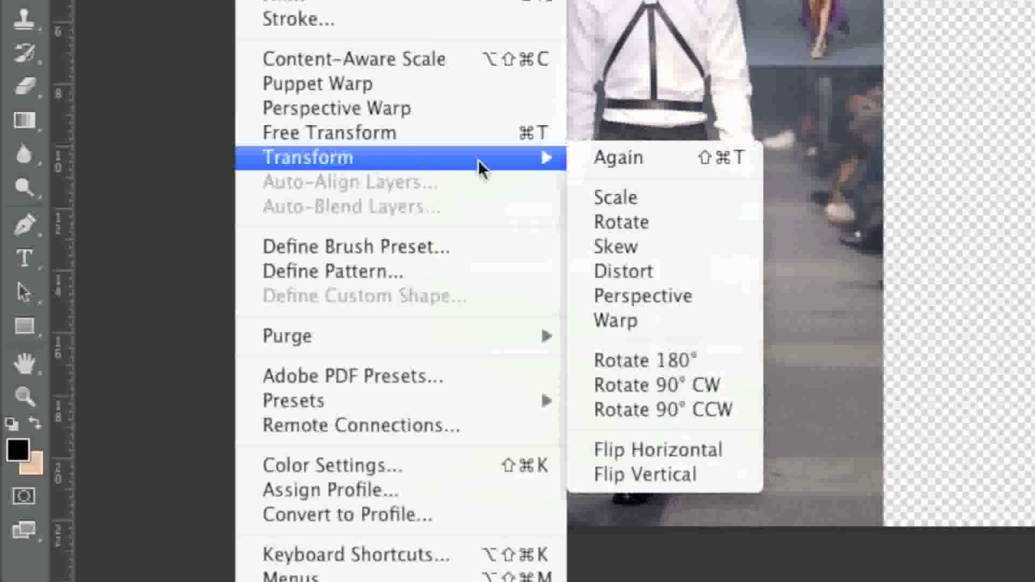
pyautogui.click(666, 196)
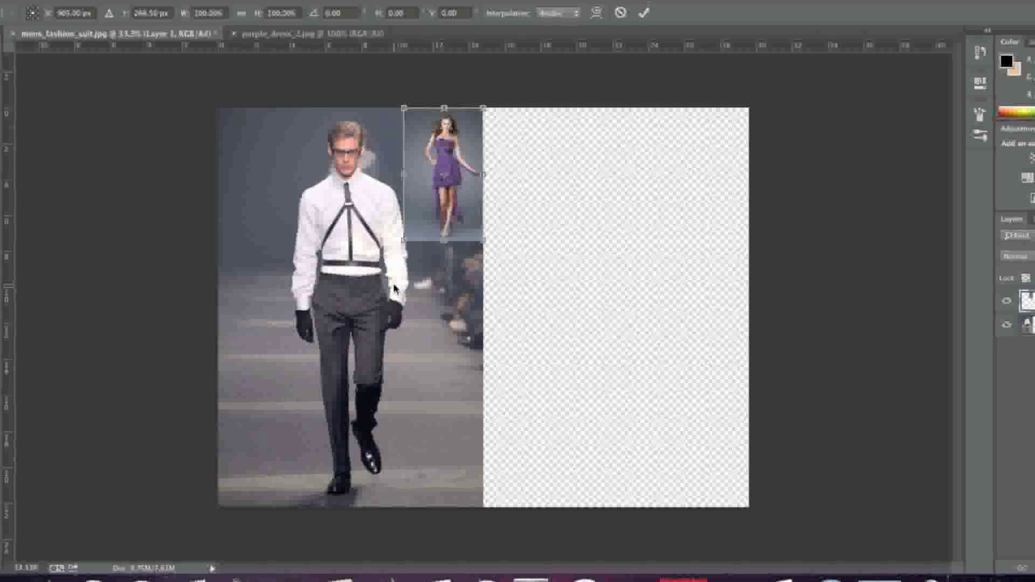
pyautogui.moveTo(478, 237); pyautogui.dragTo(675, 487)
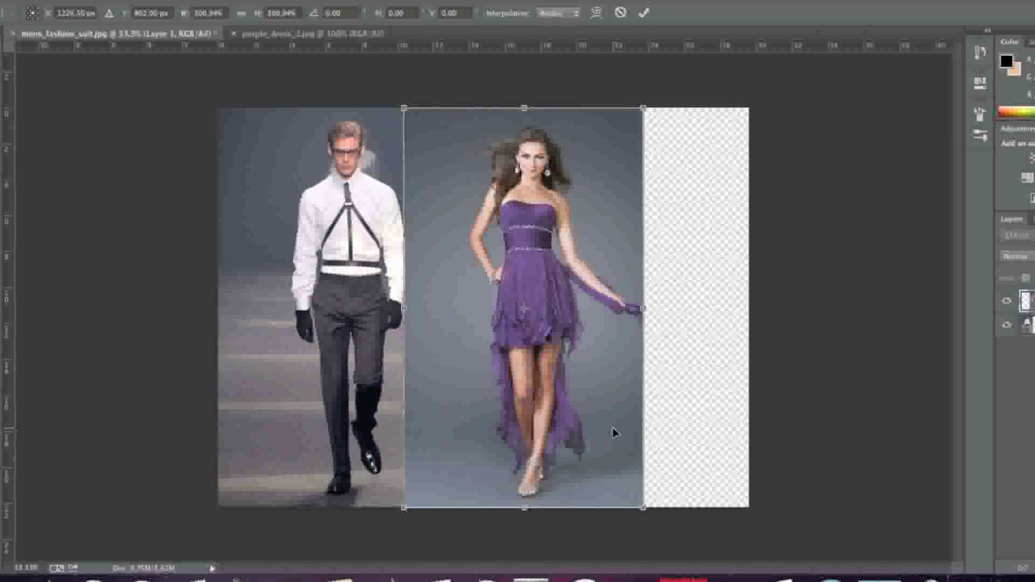
pyautogui.press('Return')
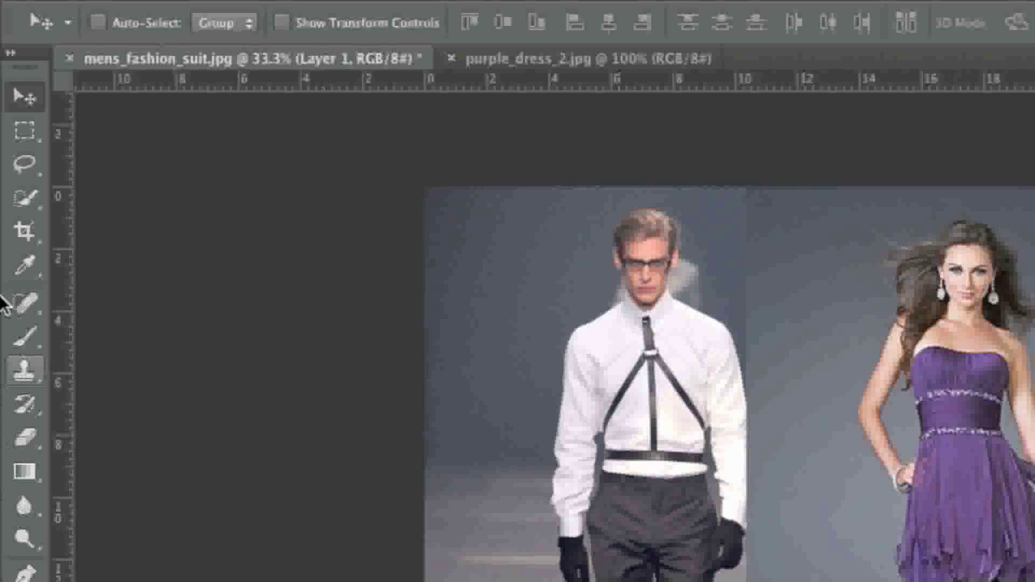
# Step: Choose a Soft Round brush at 40 px with 0% hardness and enable airbrush build-up
pyautogui.click(21, 337)
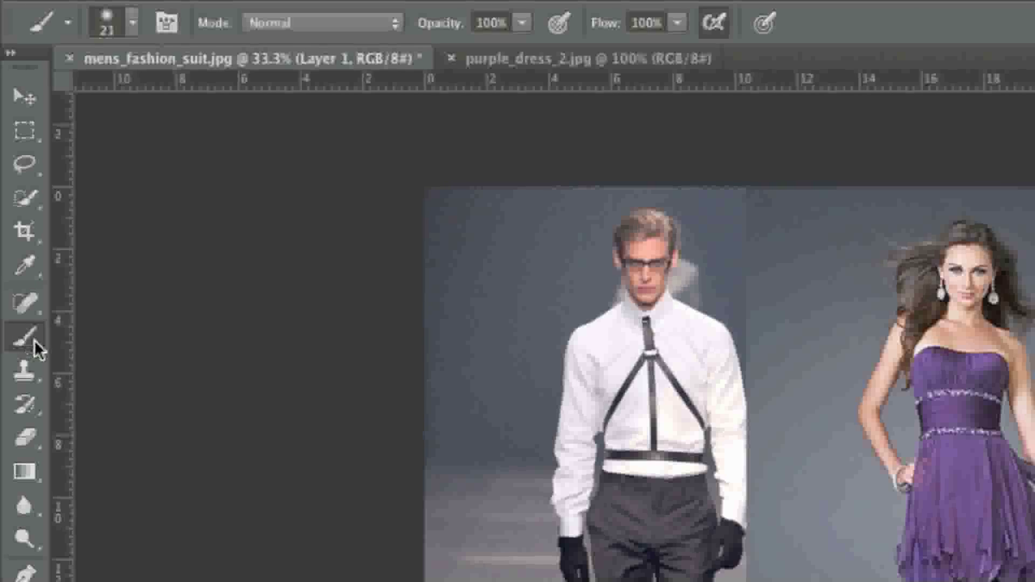
pyautogui.click(133, 23)
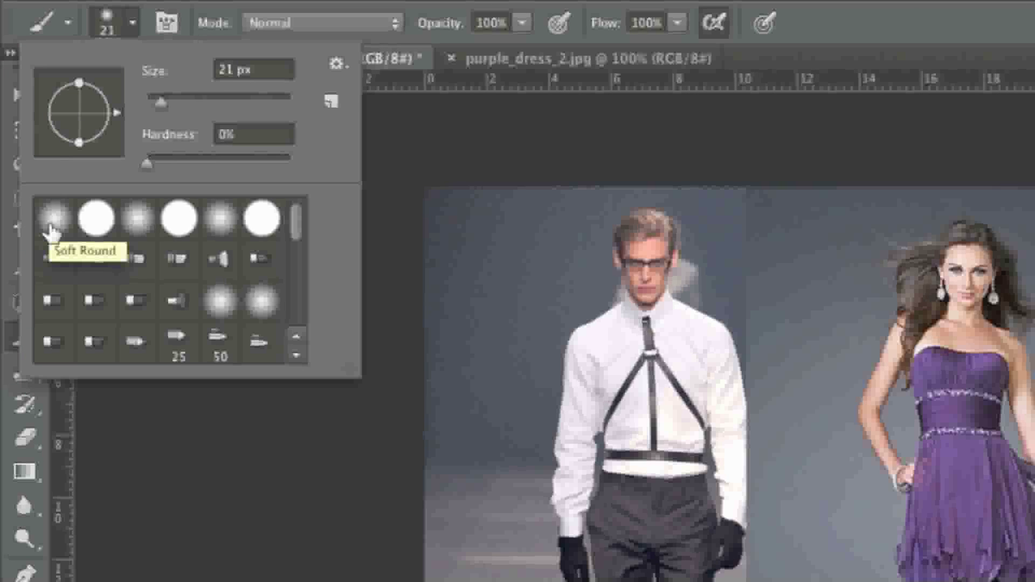
pyautogui.click(50, 231)
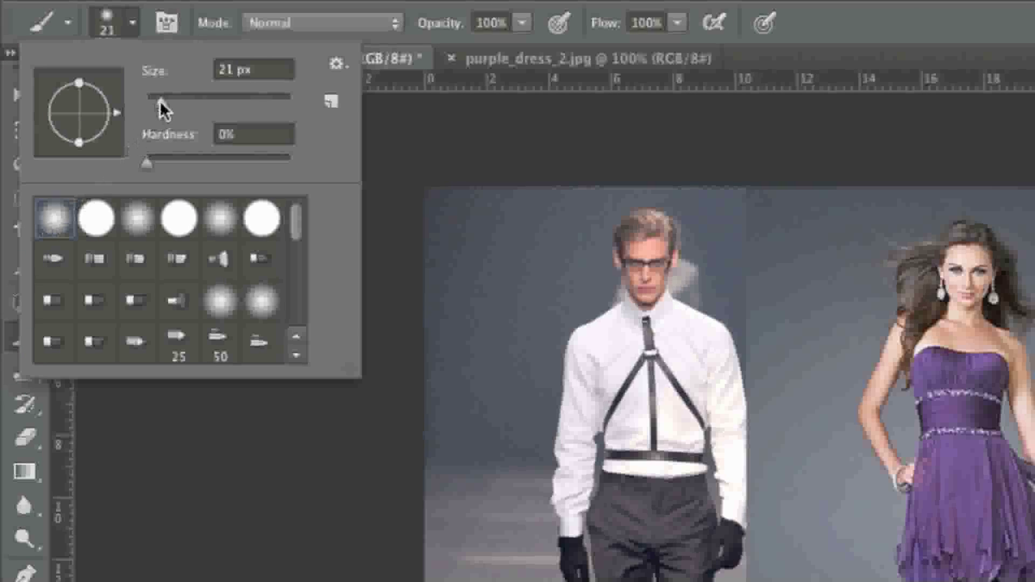
pyautogui.moveTo(160, 102); pyautogui.dragTo(174, 101)
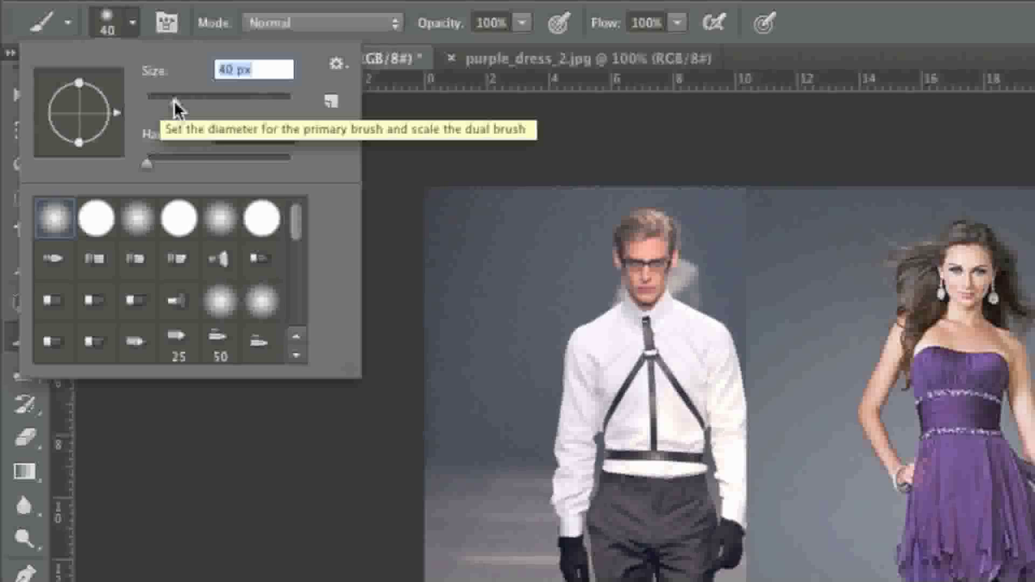
pyautogui.click(531, 13)
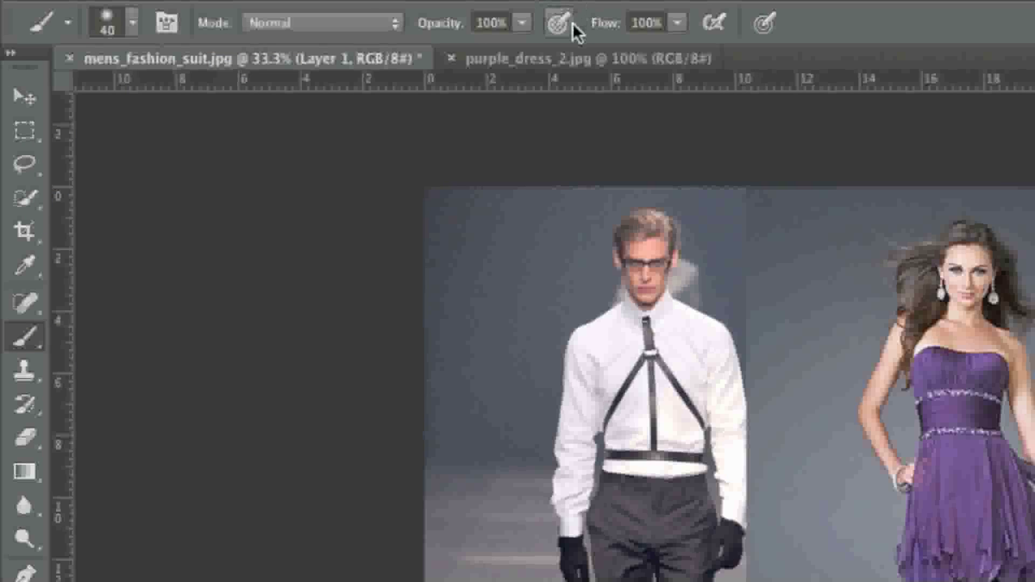
pyautogui.click(715, 24)
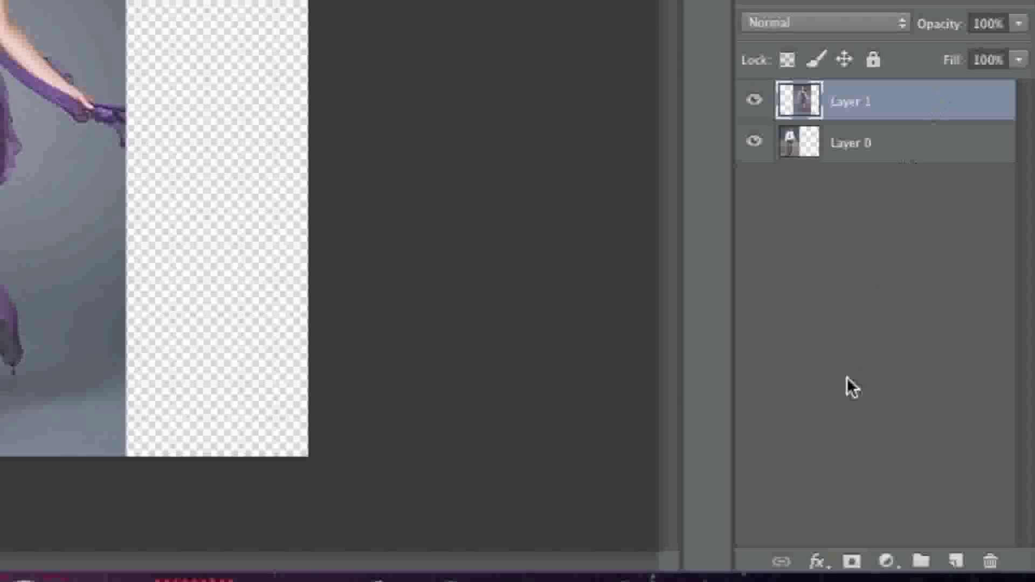
# Step: Add a layer mask to Layer 1 and set the foreground colour to black (000000)
pyautogui.click(852, 562)
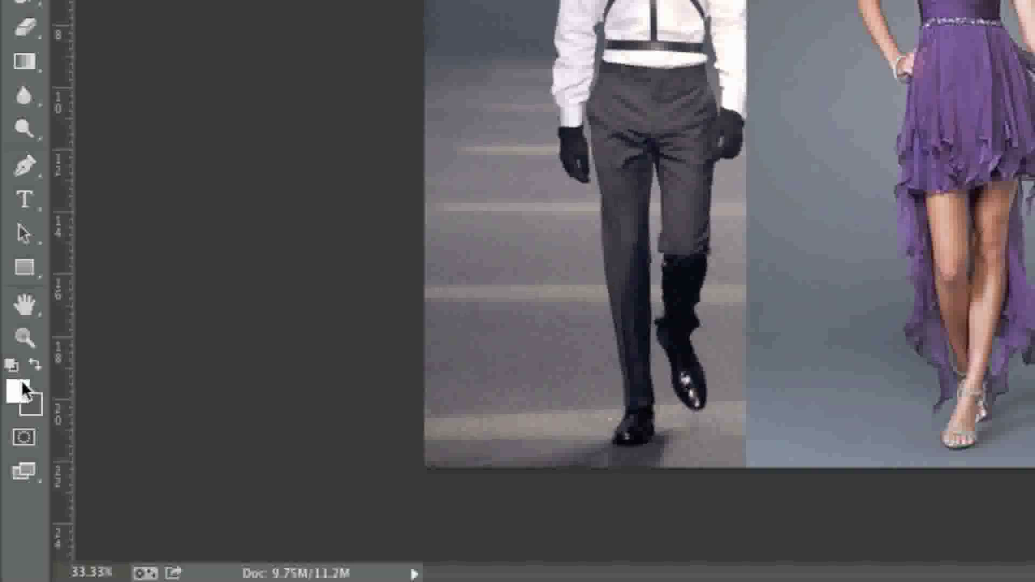
pyautogui.click(22, 389)
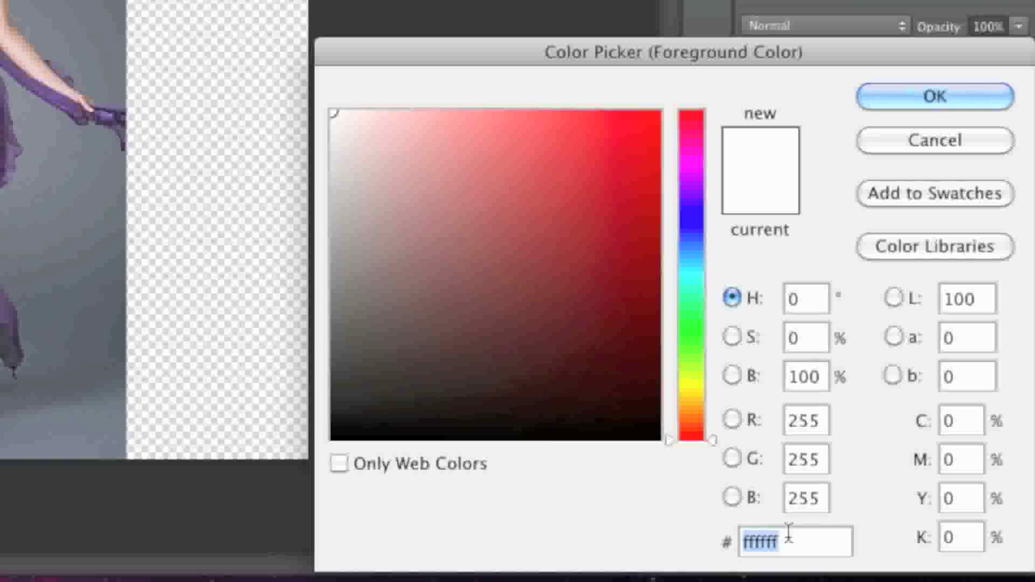
pyautogui.write('00000')
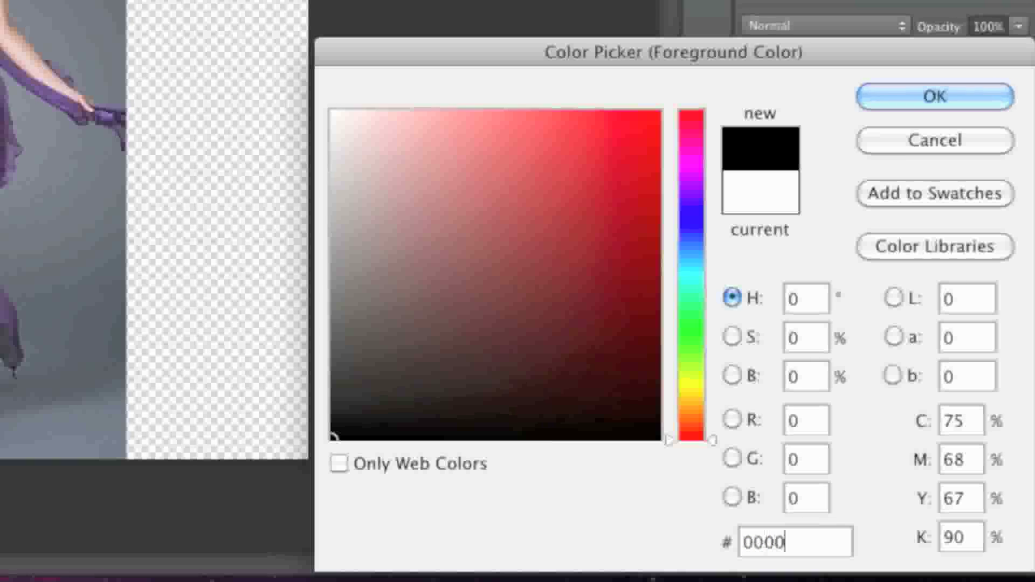
pyautogui.write('0')
pyautogui.click(887, 95)
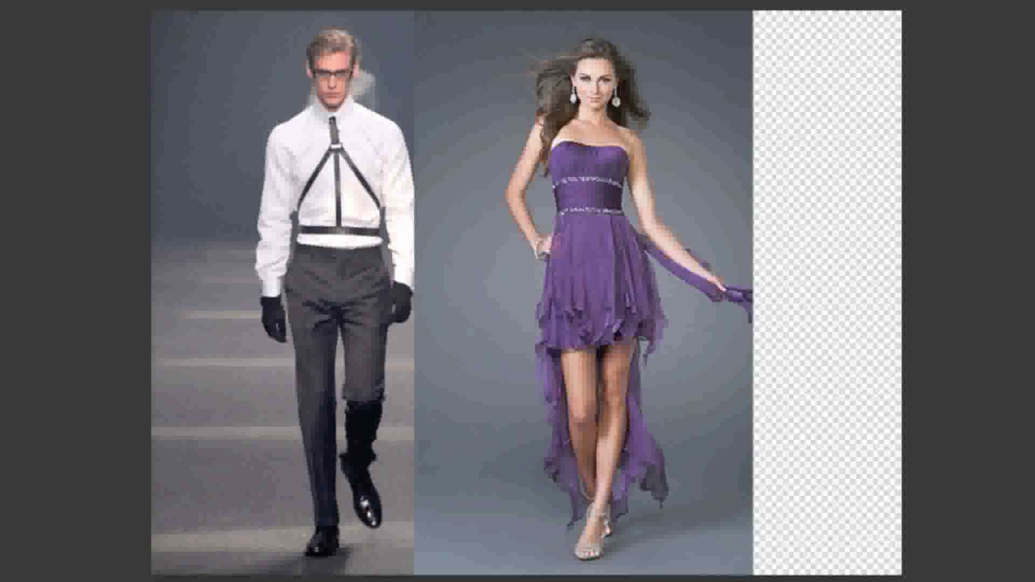
# Step: Paint black along the seam, widening the brush to 90 px, revealing the runway and blurry figures
pyautogui.moveTo(416, 15); pyautogui.dragTo(421, 178)
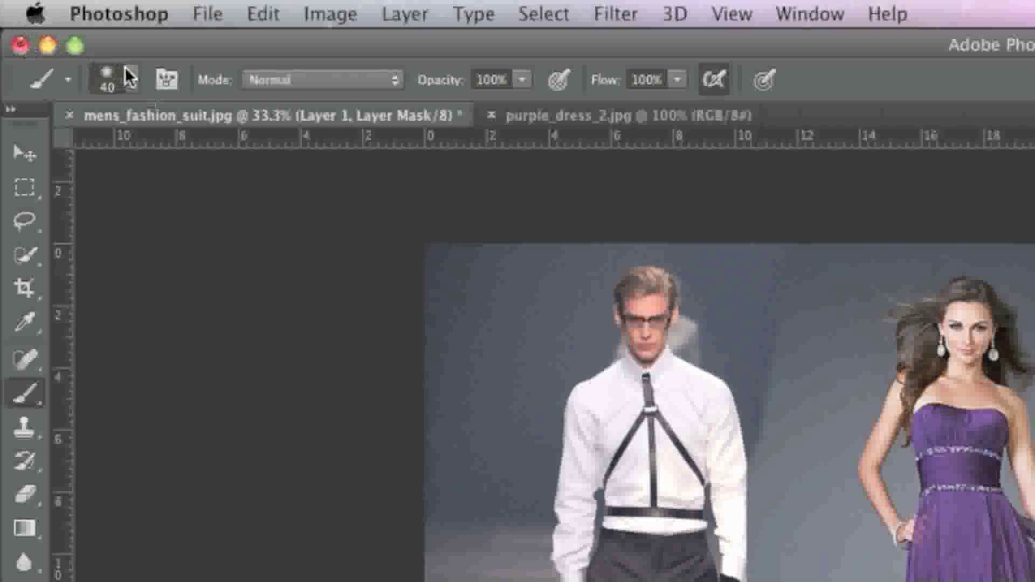
pyautogui.click(129, 80)
pyautogui.moveTo(181, 162); pyautogui.dragTo(212, 158)
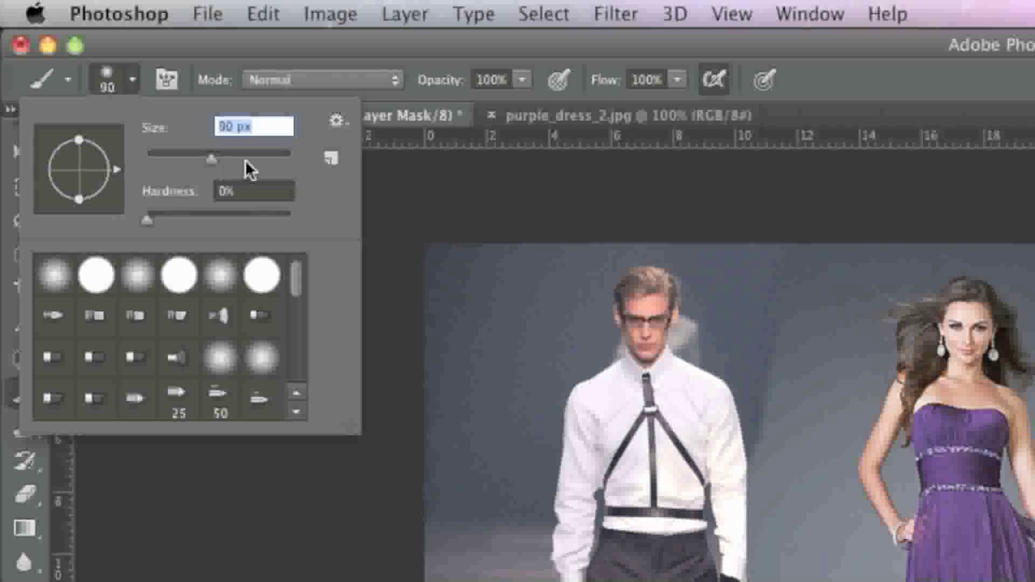
pyautogui.press('Return')
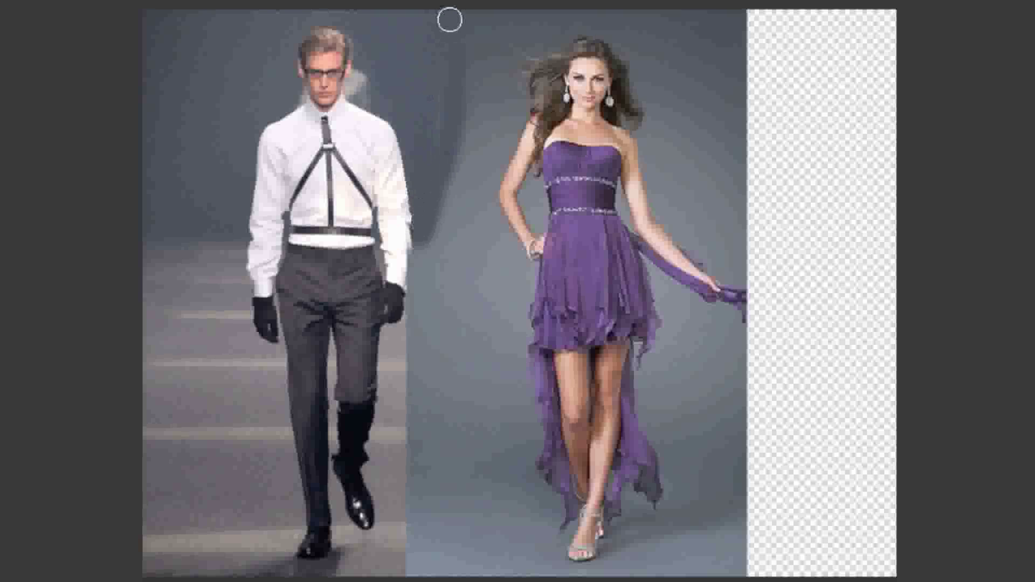
pyautogui.moveTo(427, 35)
pyautogui.mouseDown()
pyautogui.moveTo(424, 435)
pyautogui.moveTo(412, 431)
pyautogui.moveTo(436, 487)
pyautogui.moveTo(415, 569)
pyautogui.moveTo(457, 466)
pyautogui.moveTo(465, 564)
pyautogui.moveTo(444, 570)
pyautogui.moveTo(487, 508)
pyautogui.moveTo(486, 433)
pyautogui.moveTo(491, 537)
pyautogui.moveTo(478, 388)
pyautogui.moveTo(495, 532)
pyautogui.moveTo(484, 571)
pyautogui.moveTo(507, 513)
pyautogui.moveTo(519, 577)
pyautogui.moveTo(488, 445)
pyautogui.moveTo(448, 353)
pyautogui.moveTo(446, 415)
pyautogui.moveTo(427, 402)
pyautogui.moveTo(471, 484)
pyautogui.moveTo(457, 355)
pyautogui.moveTo(466, 373)
pyautogui.moveTo(445, 382)
pyautogui.moveTo(432, 200)
pyautogui.moveTo(446, 328)
pyautogui.moveTo(453, 263)
pyautogui.moveTo(475, 304)
pyautogui.moveTo(465, 191)
pyautogui.moveTo(494, 260)
pyautogui.moveTo(497, 332)
pyautogui.moveTo(473, 395)
pyautogui.moveTo(498, 328)
pyautogui.moveTo(495, 284)
pyautogui.moveTo(480, 426)
pyautogui.moveTo(492, 360)
pyautogui.moveTo(499, 442)
pyautogui.mouseUp()
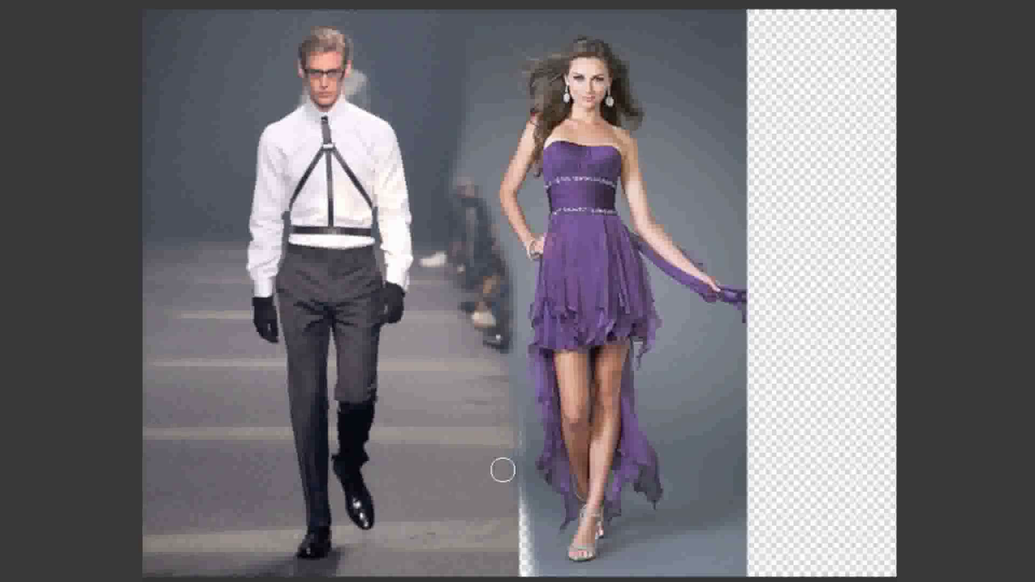
pyautogui.moveTo(448, 169)
pyautogui.mouseDown()
pyautogui.moveTo(460, 215)
pyautogui.moveTo(467, 150)
pyautogui.moveTo(492, 113)
pyautogui.moveTo(469, 183)
pyautogui.moveTo(486, 116)
pyautogui.moveTo(468, 71)
pyautogui.moveTo(464, 109)
pyautogui.moveTo(455, 78)
pyautogui.moveTo(496, 104)
pyautogui.moveTo(468, 66)
pyautogui.moveTo(515, 16)
pyautogui.moveTo(474, 18)
pyautogui.moveTo(550, 8)
pyautogui.moveTo(437, 65)
pyautogui.mouseUp()
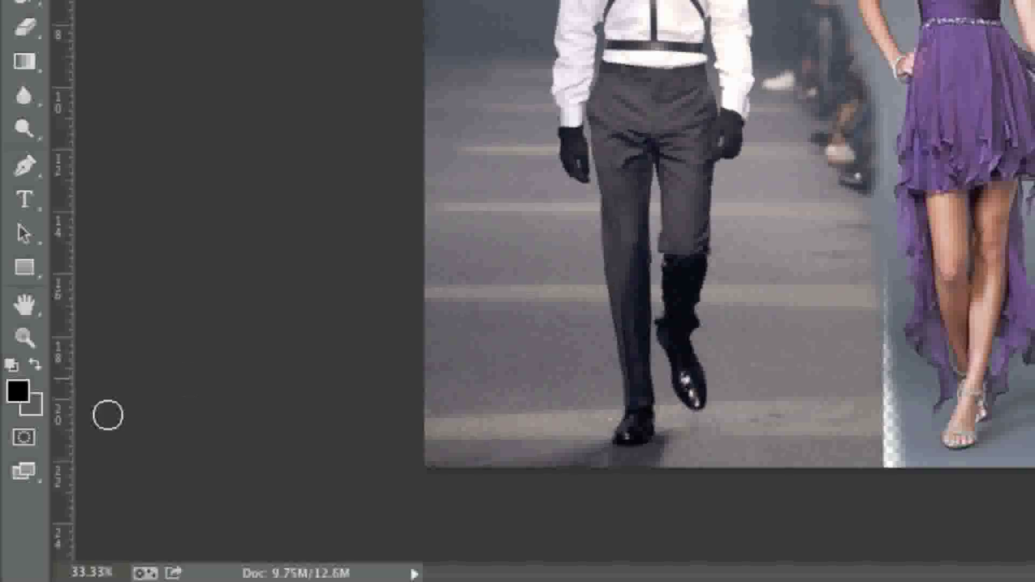
# Step: Switch the foreground colour to white (ffffff) and paint the mask back near the woman's head
pyautogui.click(20, 394)
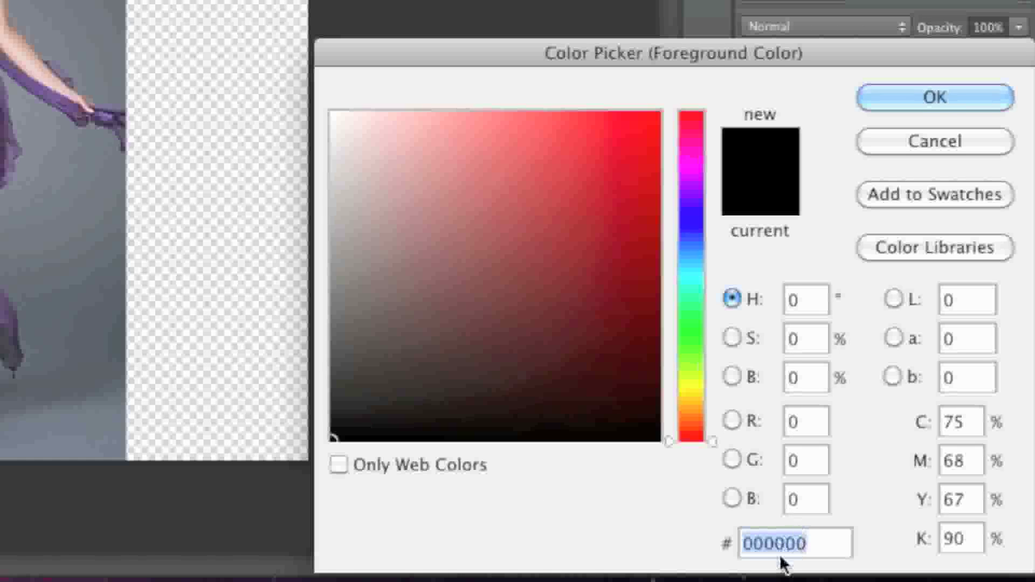
pyautogui.write('ffffff')
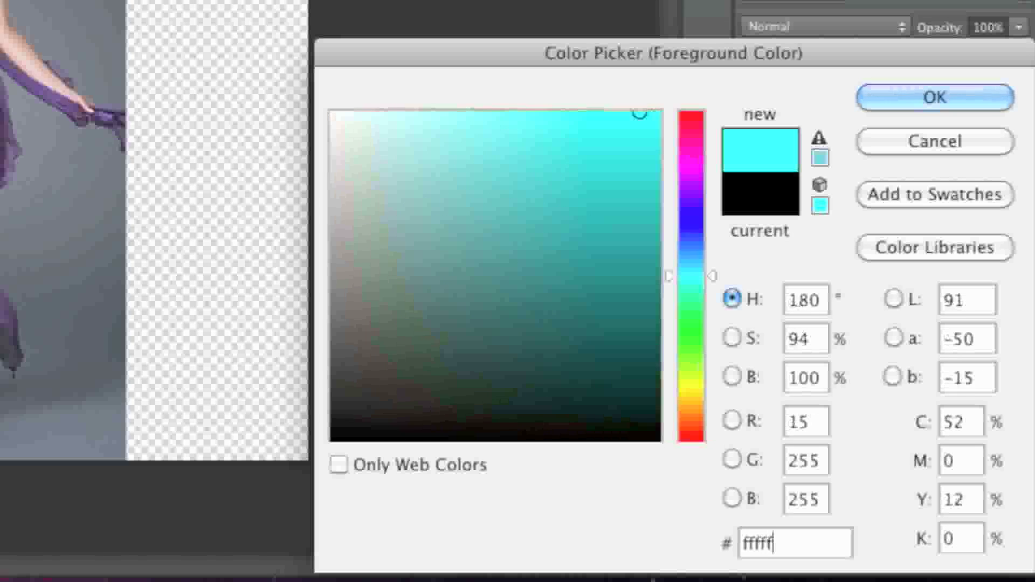
pyautogui.click(870, 105)
pyautogui.moveTo(499, 104); pyautogui.dragTo(485, 121)
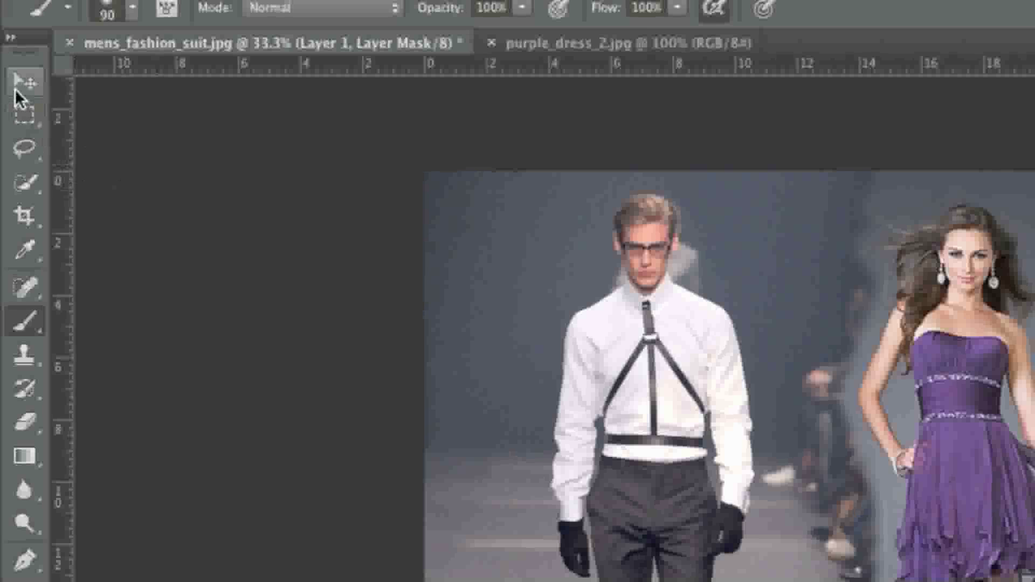
# Step: Nudge the dress layer left toward the man, then set brush opacity to about 50%
pyautogui.click(17, 93)
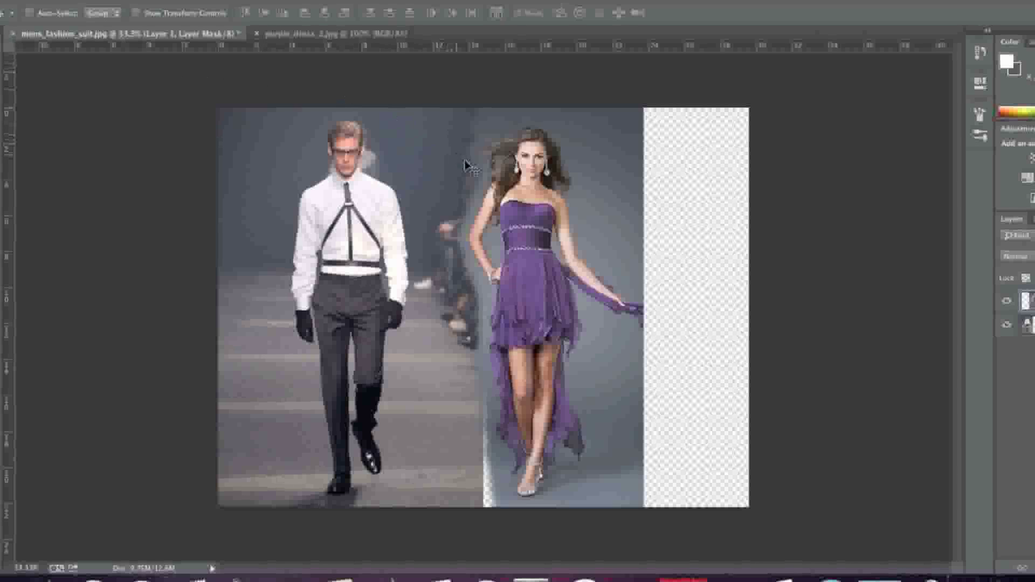
pyautogui.moveTo(523, 177); pyautogui.dragTo(487, 178)
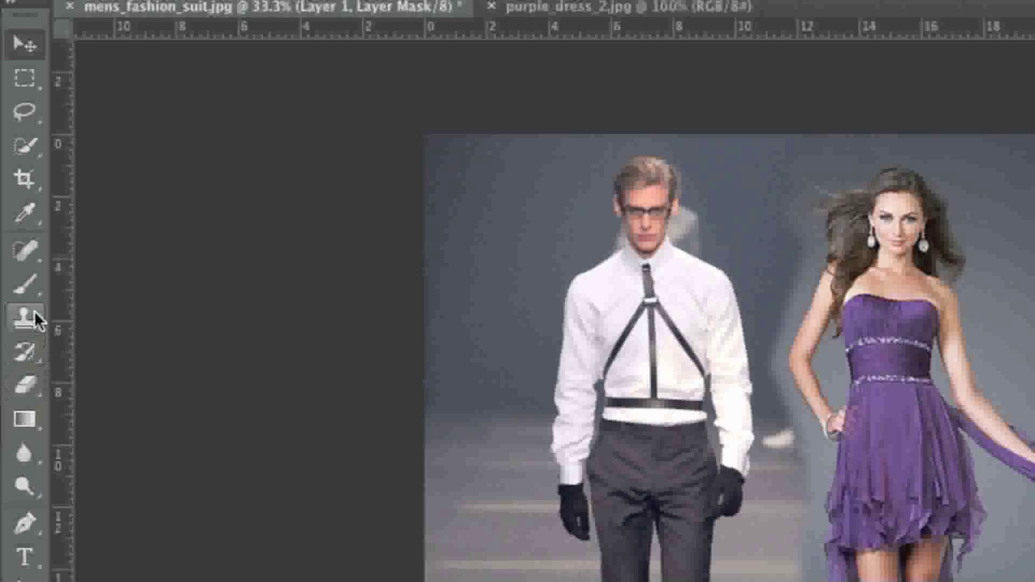
pyautogui.click(32, 291)
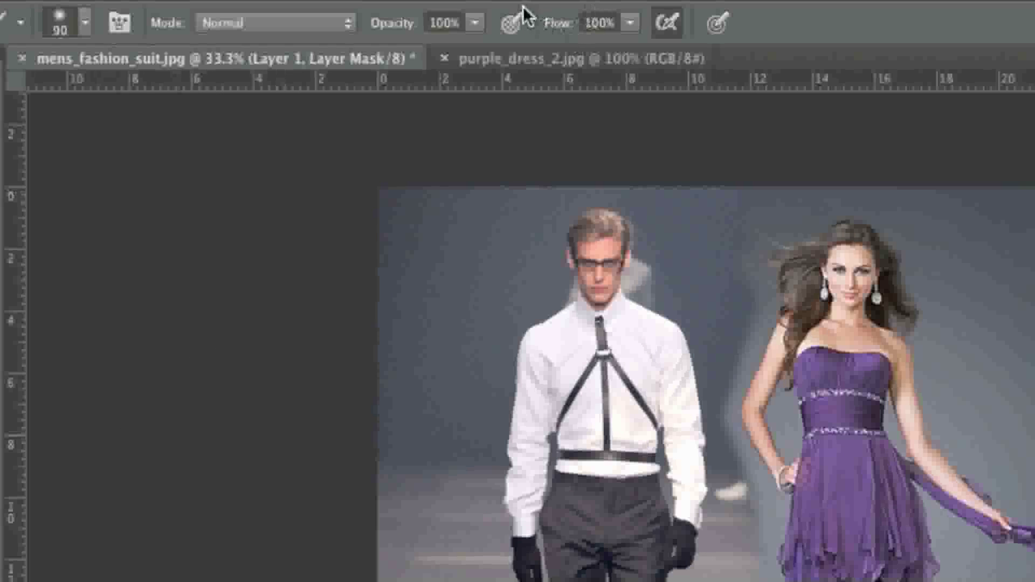
pyautogui.click(522, 0)
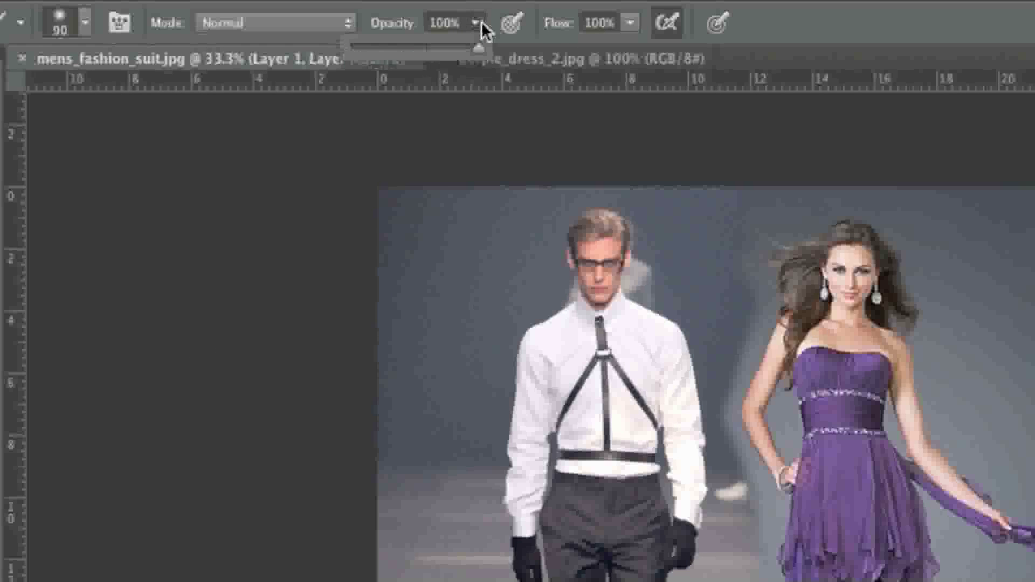
pyautogui.moveTo(481, 47); pyautogui.dragTo(408, 47)
pyautogui.moveTo(402, 44); pyautogui.dragTo(411, 46)
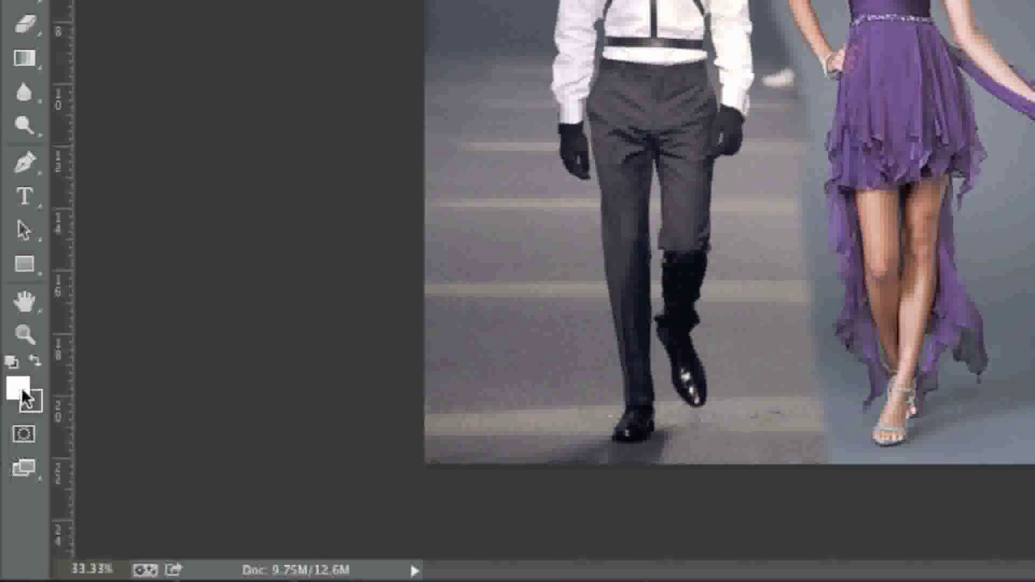
# Step: Set the foreground colour back to black (000000)
pyautogui.click(1, 467)
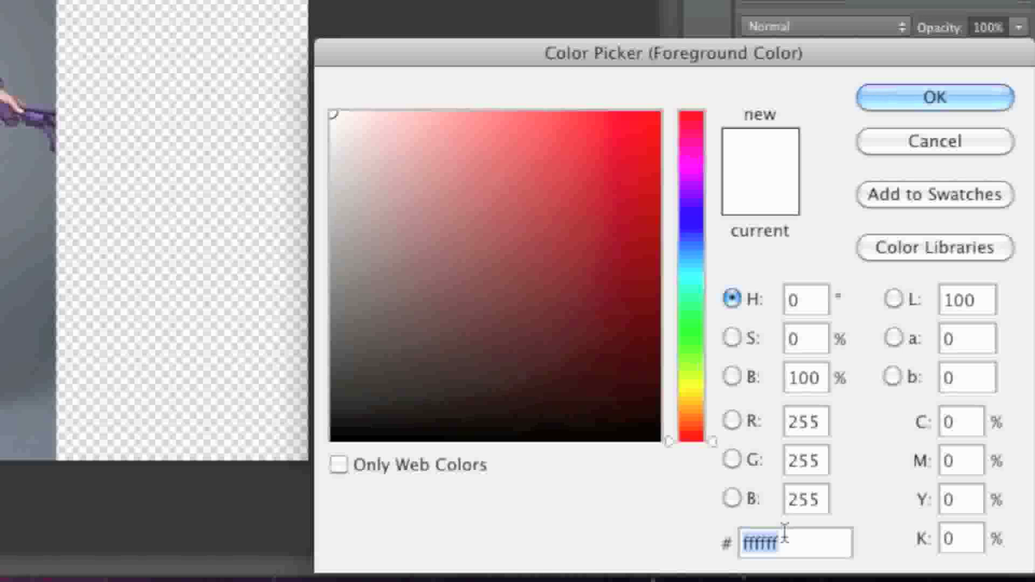
pyautogui.write('000000')
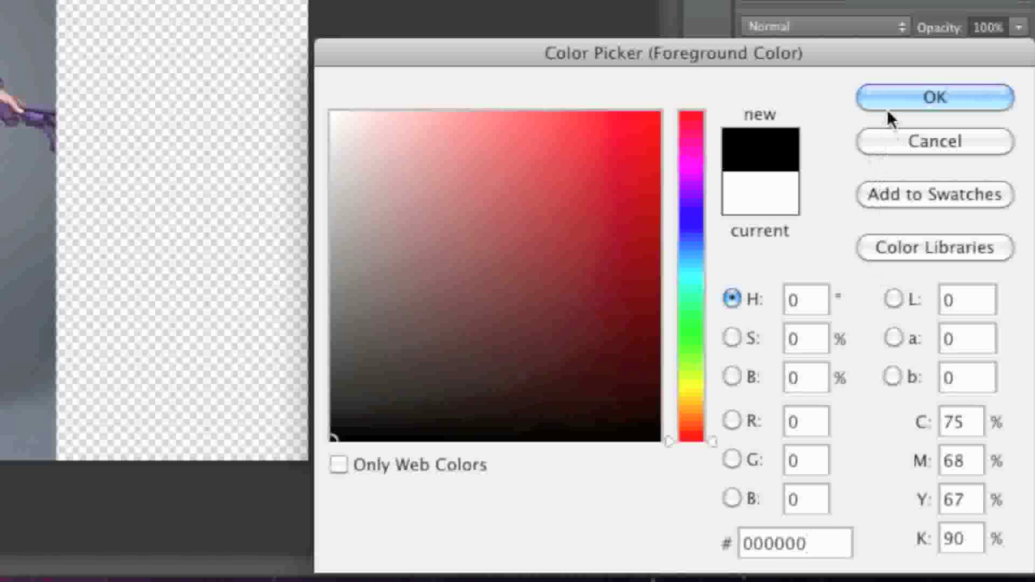
pyautogui.click(888, 108)
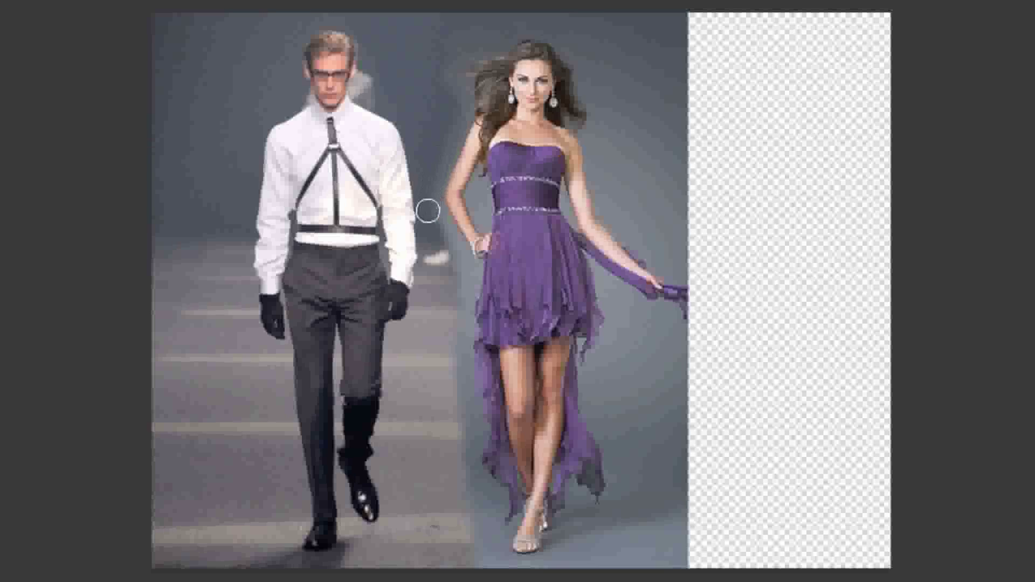
# Step: Paint the mask at 50% opacity along the seam below her hand, beside her dress and arm
pyautogui.moveTo(440, 245)
pyautogui.mouseDown()
pyautogui.moveTo(435, 222)
pyautogui.moveTo(452, 289)
pyautogui.moveTo(449, 246)
pyautogui.moveTo(457, 292)
pyautogui.moveTo(465, 274)
pyautogui.moveTo(461, 303)
pyautogui.moveTo(470, 279)
pyautogui.moveTo(450, 349)
pyautogui.moveTo(455, 323)
pyautogui.moveTo(451, 370)
pyautogui.moveTo(456, 358)
pyautogui.moveTo(465, 467)
pyautogui.mouseUp()
pyautogui.moveTo(471, 424)
pyautogui.mouseDown()
pyautogui.moveTo(463, 490)
pyautogui.moveTo(481, 496)
pyautogui.moveTo(483, 539)
pyautogui.moveTo(492, 497)
pyautogui.moveTo(482, 552)
pyautogui.moveTo(497, 564)
pyautogui.mouseUp()
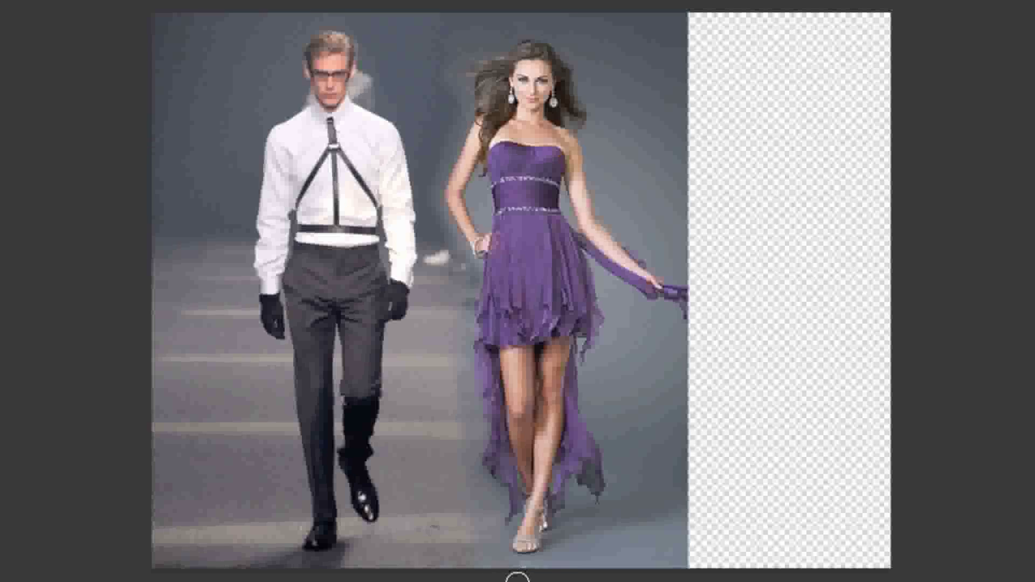
pyautogui.moveTo(456, 131)
pyautogui.mouseDown()
pyautogui.moveTo(481, 218)
pyautogui.moveTo(481, 185)
pyautogui.mouseUp()
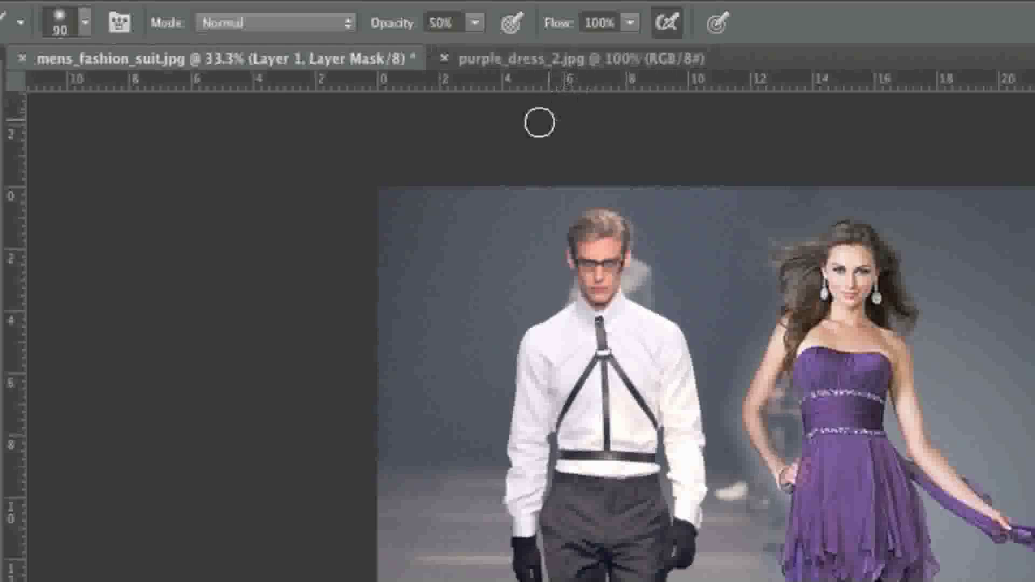
# Step: Raise the brush opacity in the options bar to about 79%
pyautogui.click(475, 23)
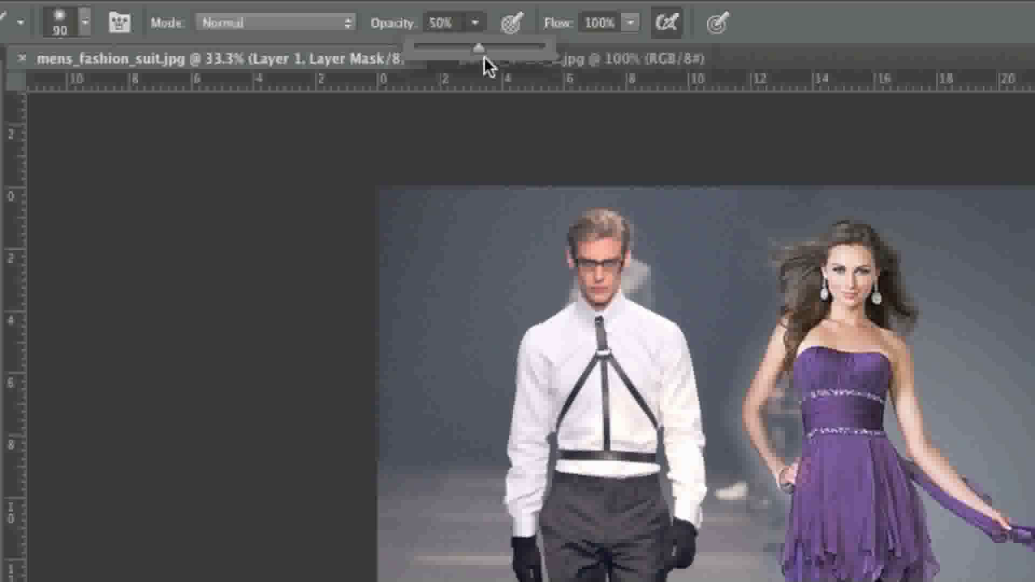
pyautogui.moveTo(480, 51); pyautogui.dragTo(528, 48)
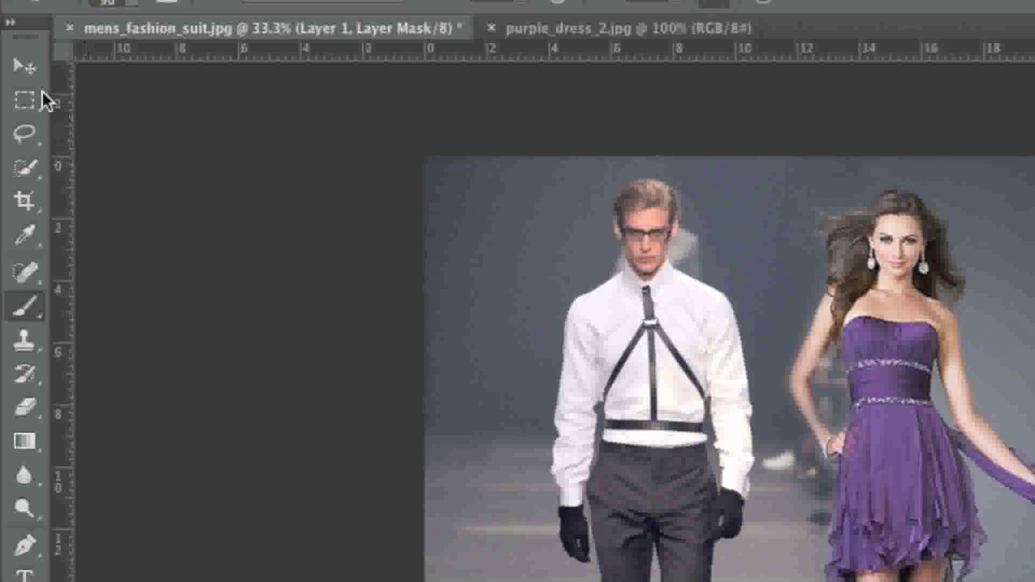
# Step: Nudge the woman's layer slightly left toward the man, then shrink the soft brush to about 37 px
pyautogui.click(24, 65)
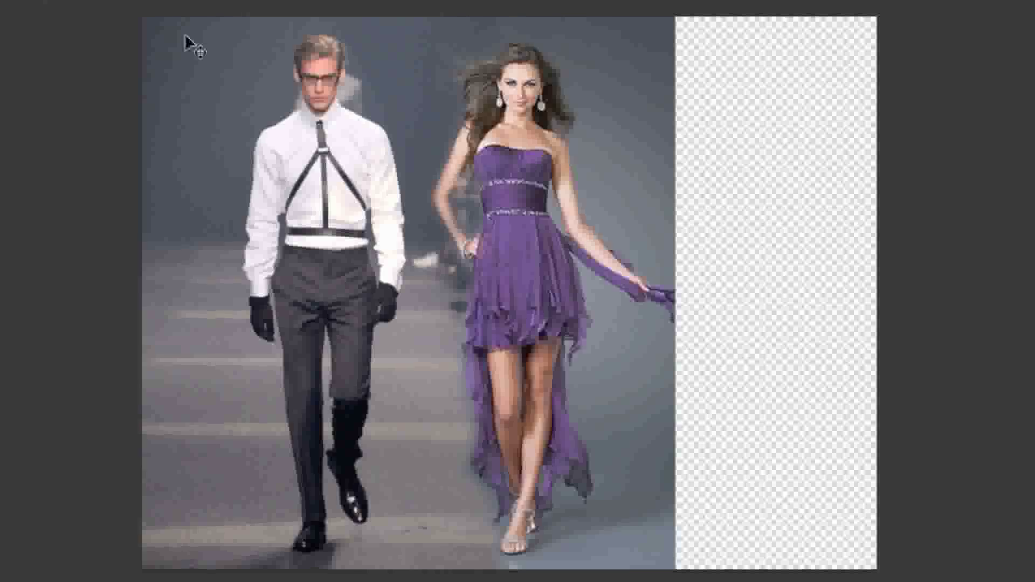
pyautogui.moveTo(537, 178)
pyautogui.mouseDown()
pyautogui.moveTo(519, 179)
pyautogui.moveTo(532, 178)
pyautogui.mouseUp()
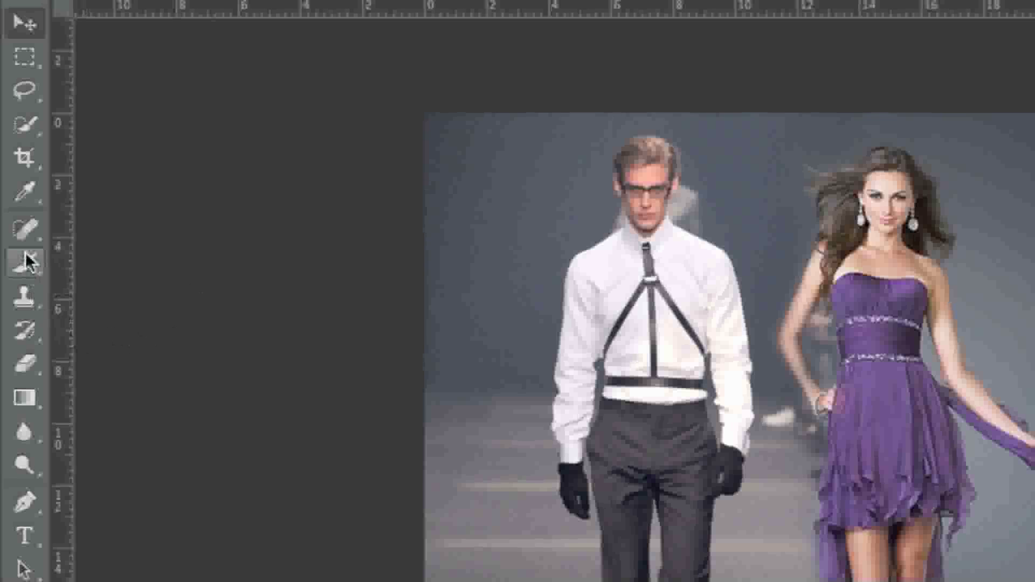
pyautogui.click(27, 261)
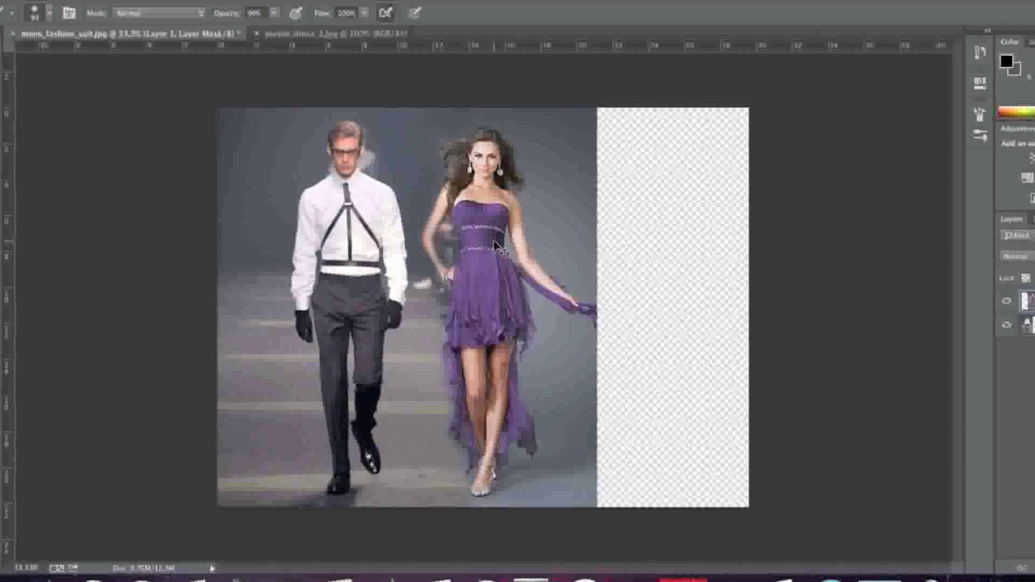
pyautogui.scroll(5, 526, 198)
pyautogui.scroll(3, 494, 245)
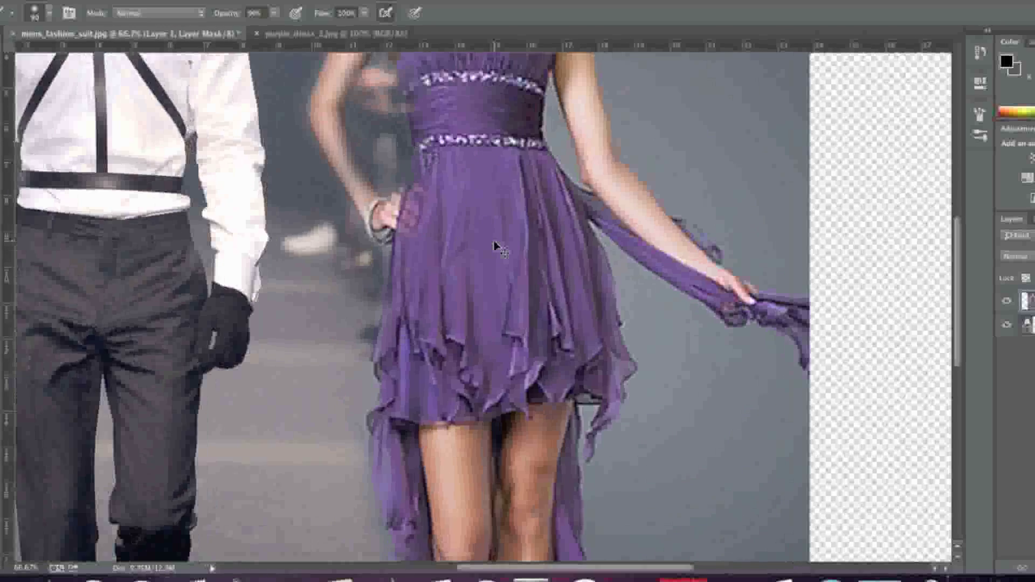
pyautogui.scroll(-3, 447, 229)
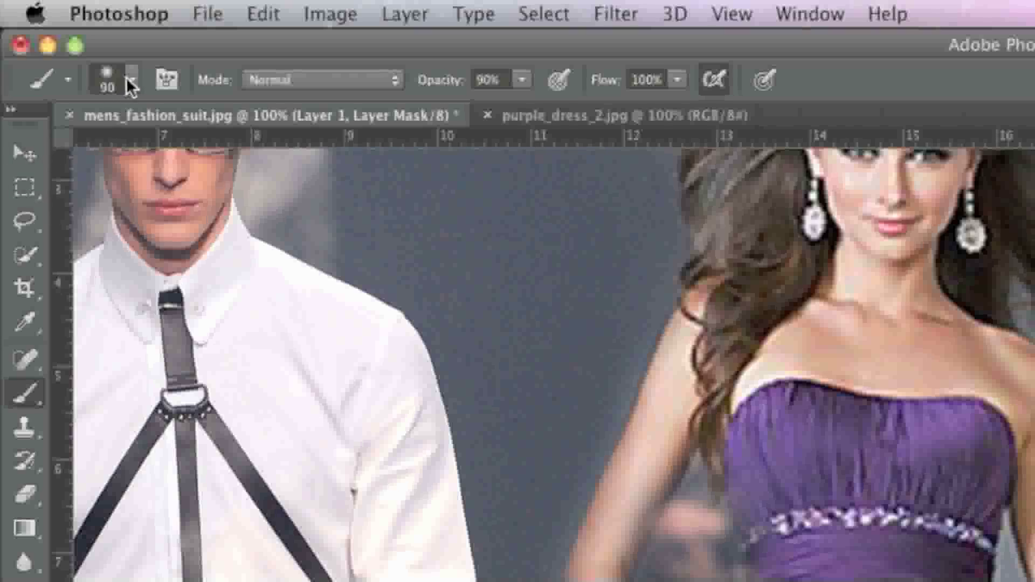
pyautogui.click(131, 83)
pyautogui.moveTo(208, 155); pyautogui.dragTo(174, 167)
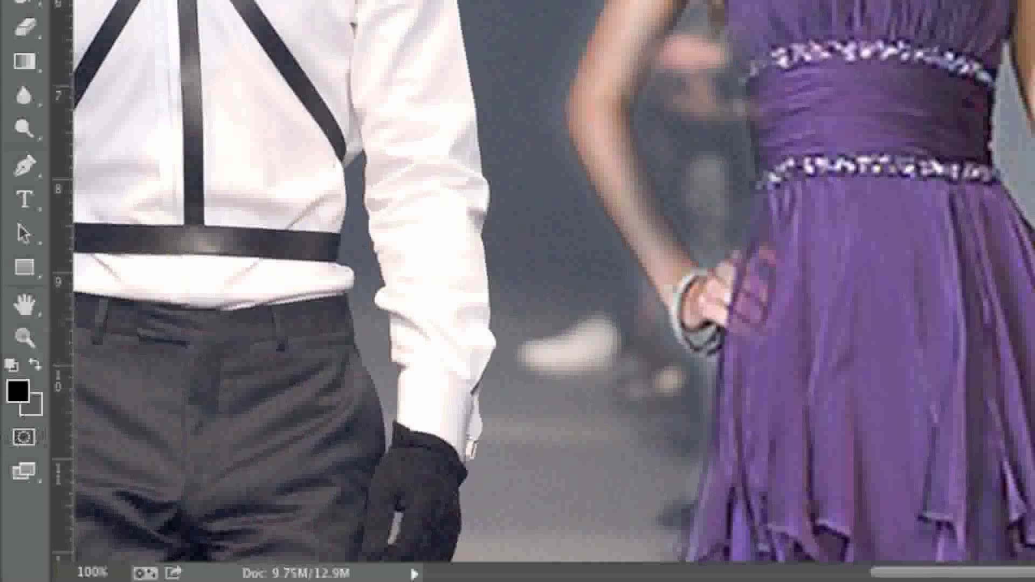
# Step: Set the foreground painting colour to white (#ffffff)
pyautogui.click(16, 386)
pyautogui.write('f')
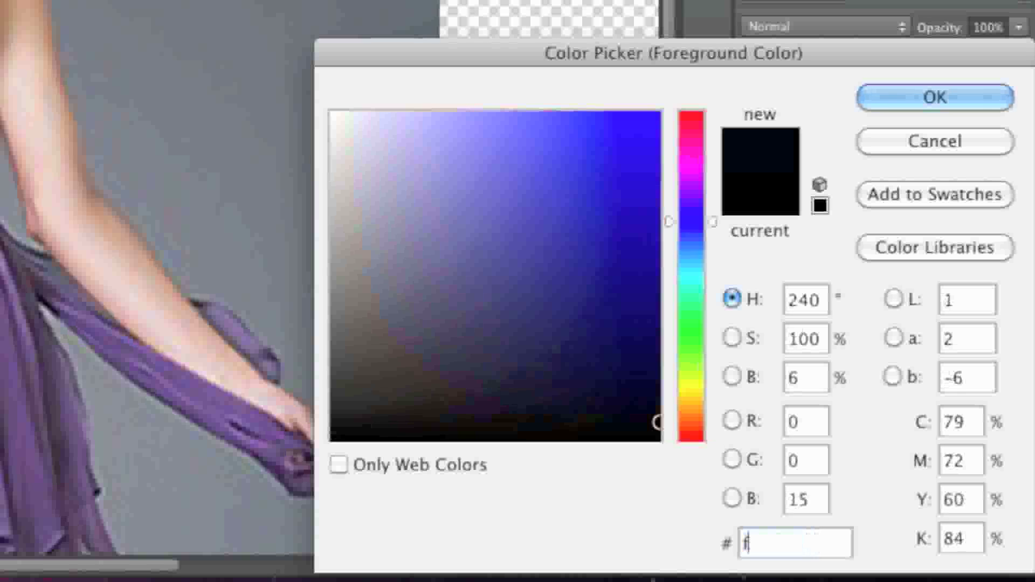
pyautogui.write('fffff')
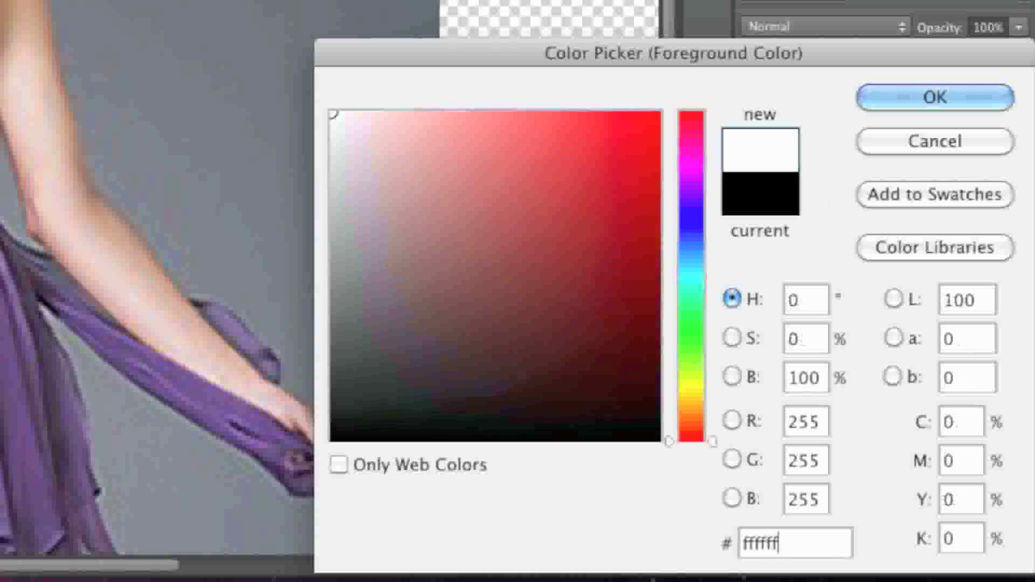
pyautogui.click(874, 107)
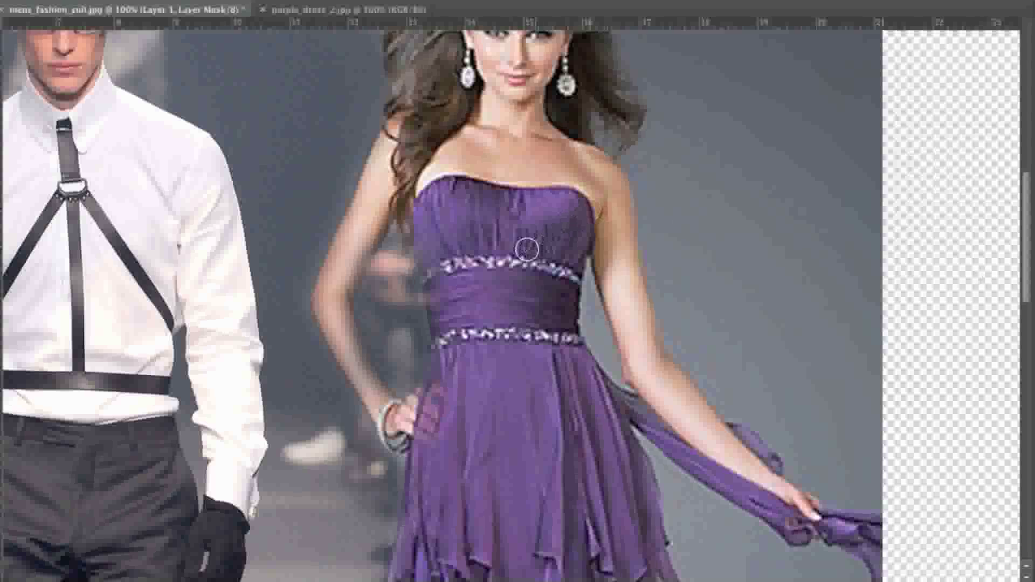
# Step: Paint white on the mask over the woman's upper arm, forearm and the dress's left edge, then zoom out
pyautogui.moveTo(361, 239); pyautogui.dragTo(341, 279)
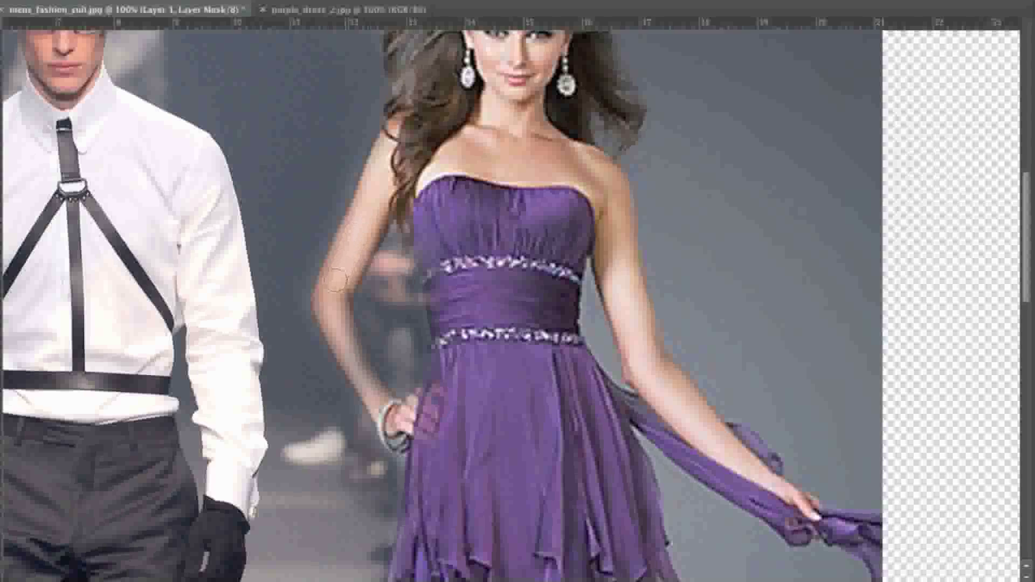
pyautogui.moveTo(337, 309); pyautogui.dragTo(371, 392)
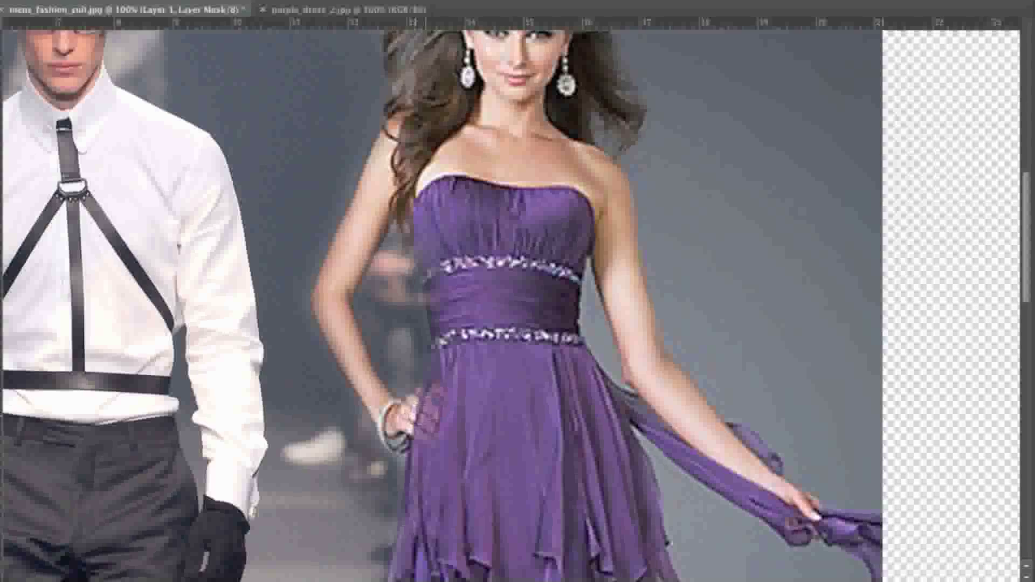
pyautogui.moveTo(448, 304)
pyautogui.mouseDown()
pyautogui.moveTo(438, 291)
pyautogui.moveTo(441, 380)
pyautogui.moveTo(430, 217)
pyautogui.mouseUp()
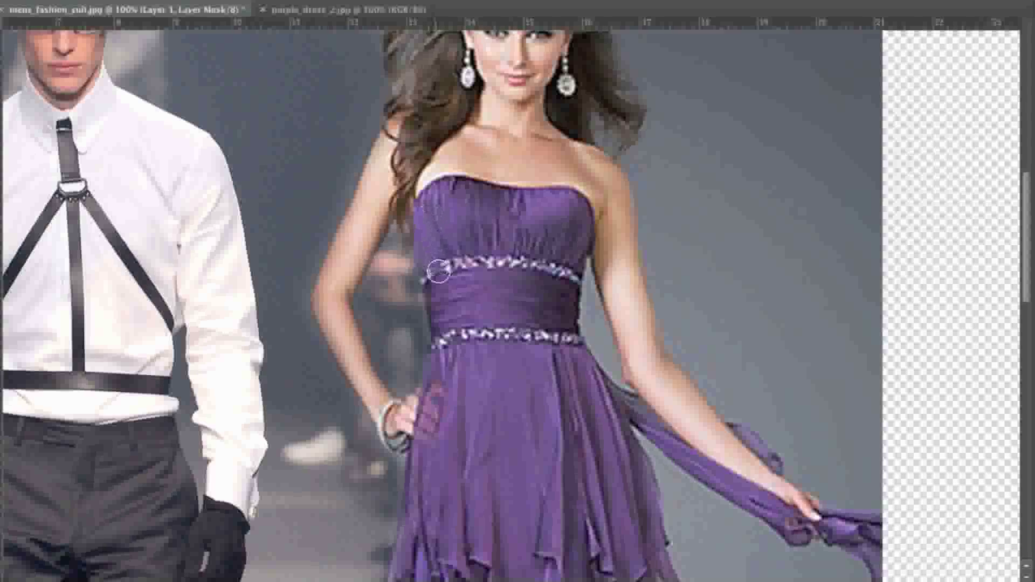
pyautogui.scroll(-3, 469, 316)
pyautogui.scroll(-12, 478, 311)
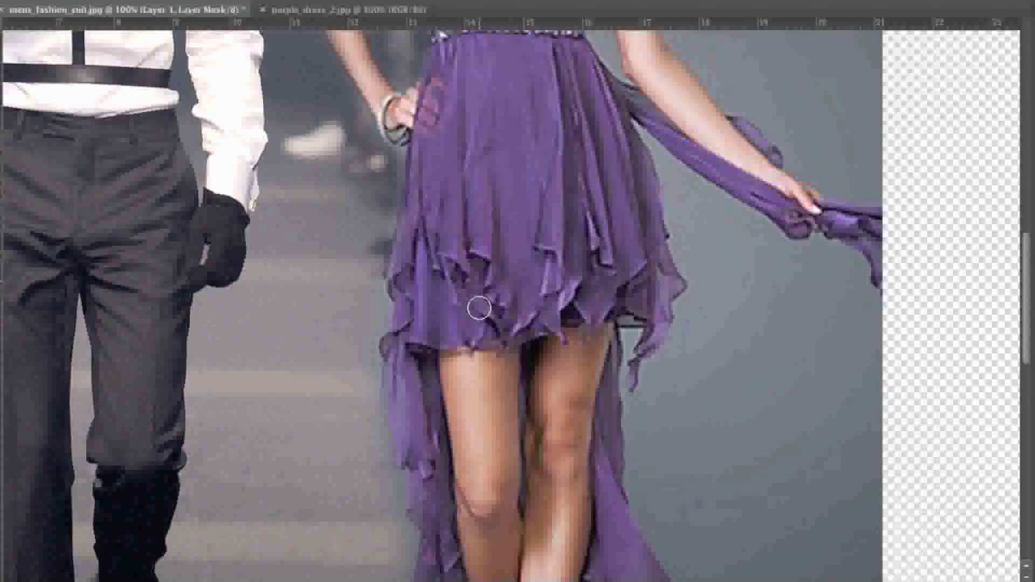
pyautogui.scroll(-3, 479, 305)
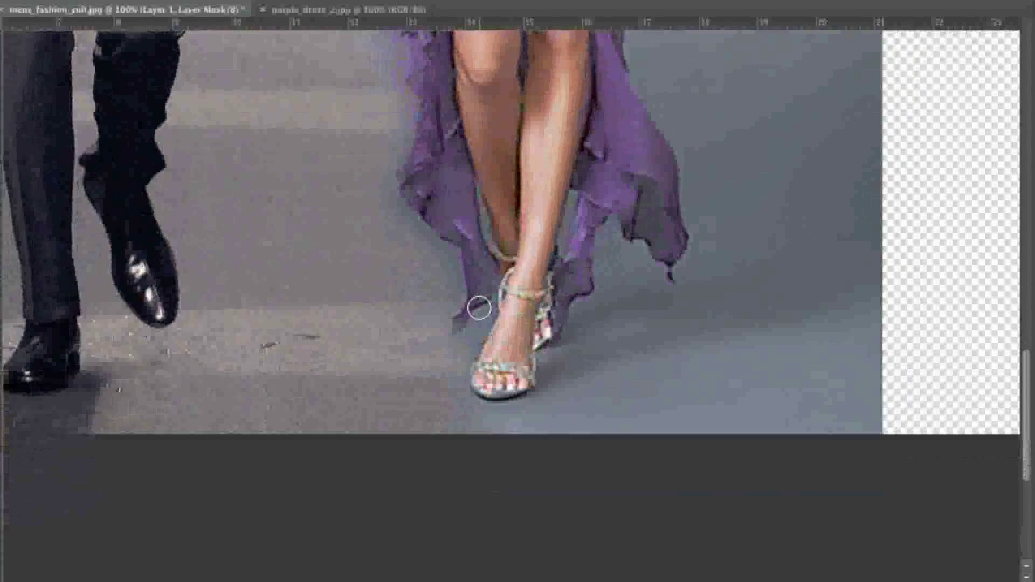
pyautogui.scroll(2, 479, 302)
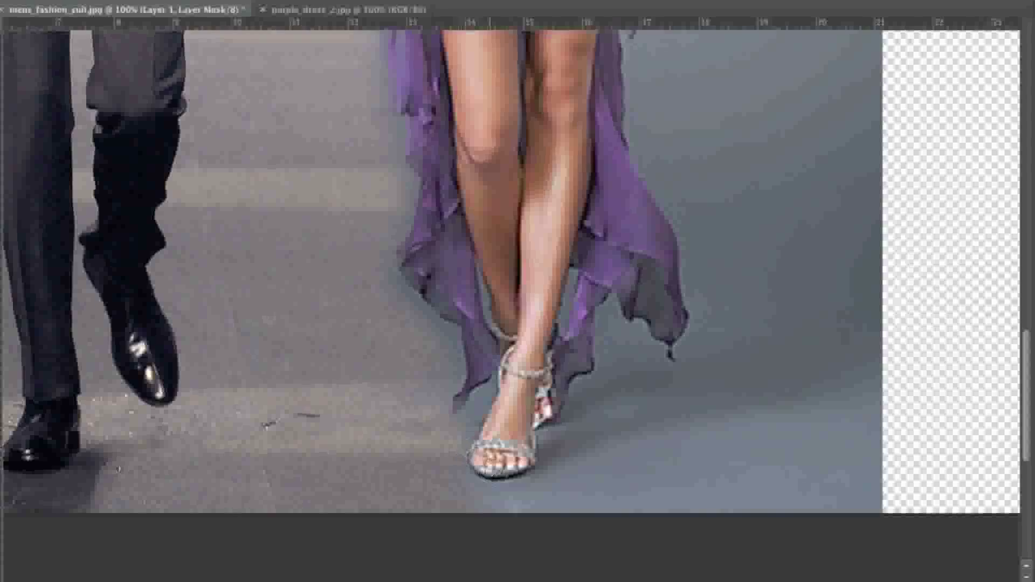
pyautogui.scroll(12, 523, 364)
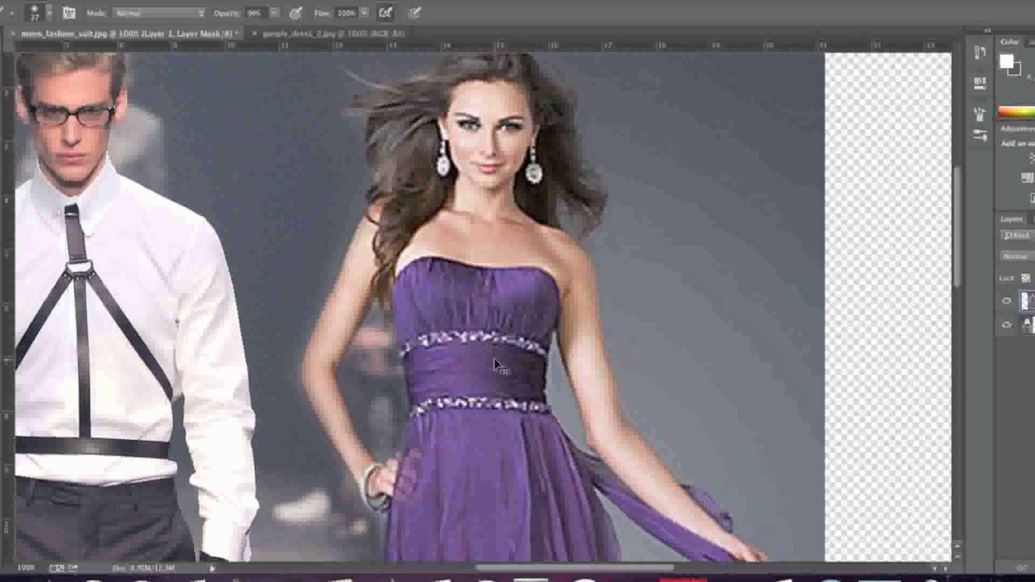
pyautogui.hotkey('ctrl', '-')
pyautogui.hotkey('ctrl', '-')
pyautogui.hotkey('ctrl', '-')
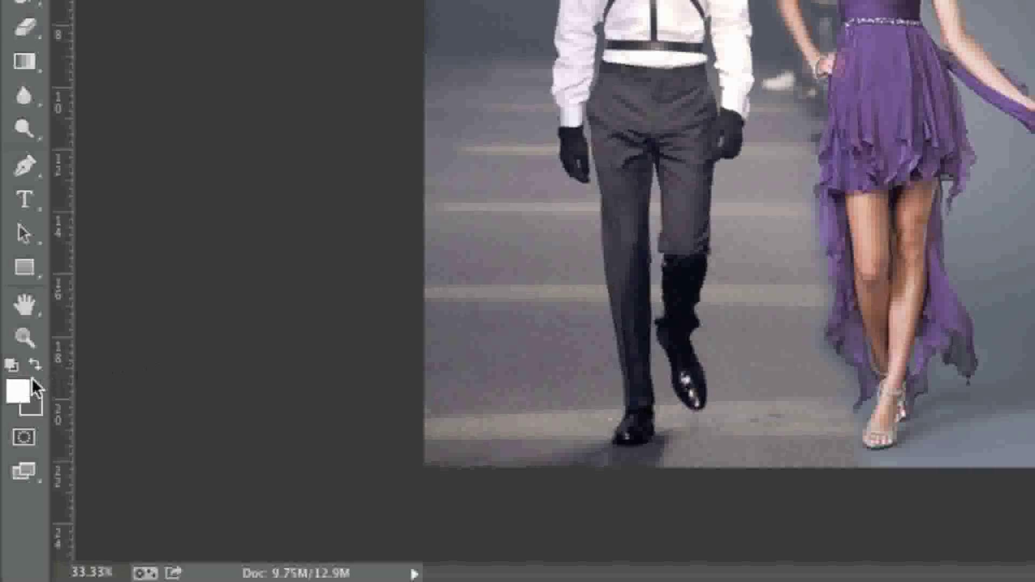
# Step: Set the foreground painting colour to black (#000000)
pyautogui.click(20, 392)
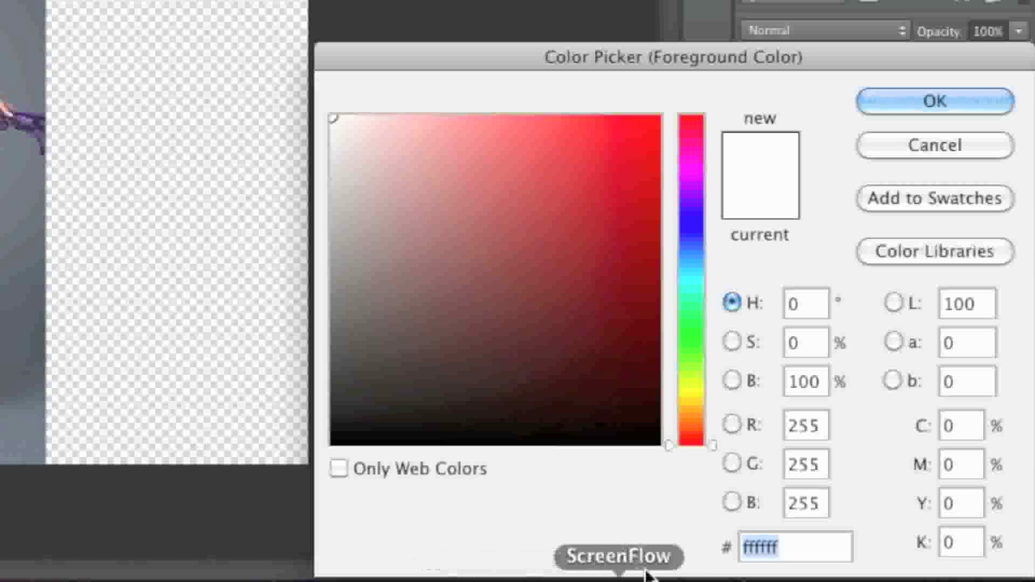
pyautogui.write('00000')
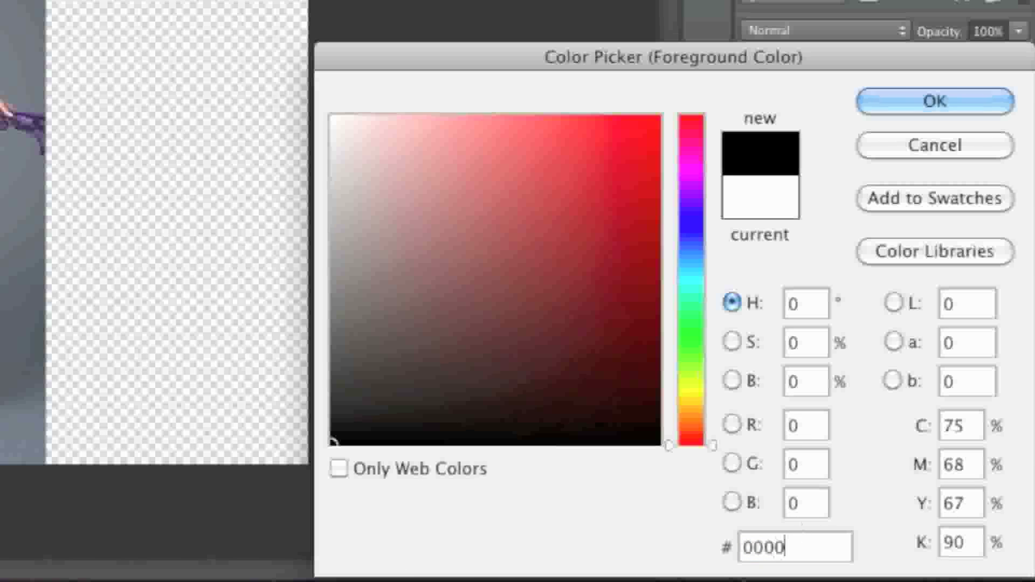
pyautogui.write('0')
pyautogui.click(876, 105)
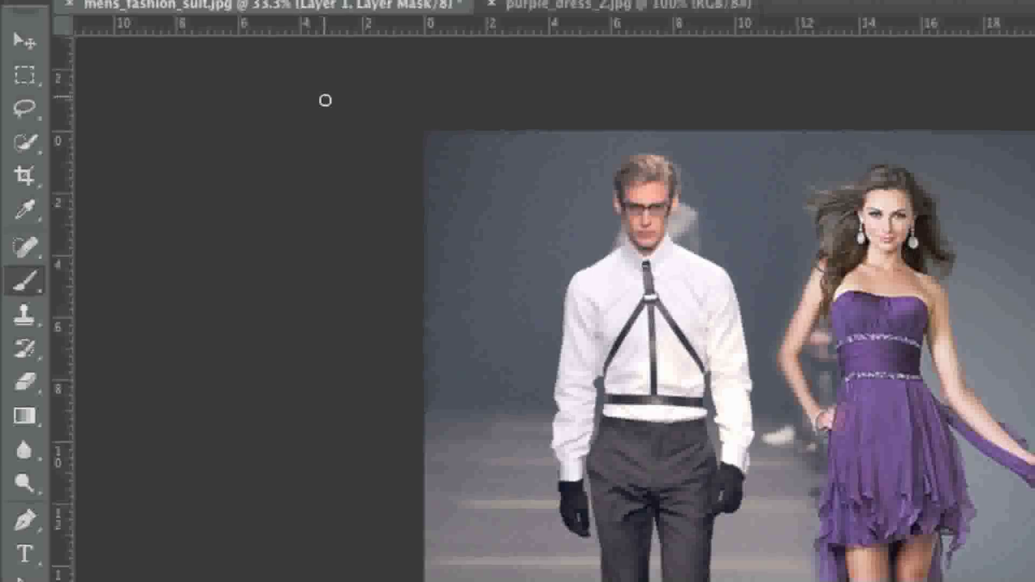
# Step: Crop the right side back to the dress's edge and the left side in past the man's arm
pyautogui.click(41, 176)
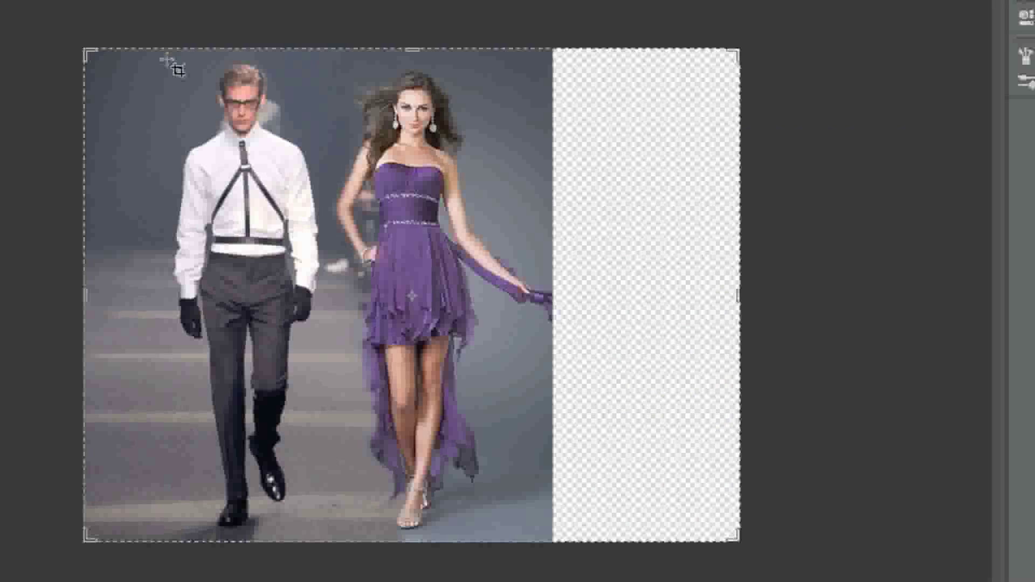
pyautogui.moveTo(737, 294); pyautogui.dragTo(646, 306)
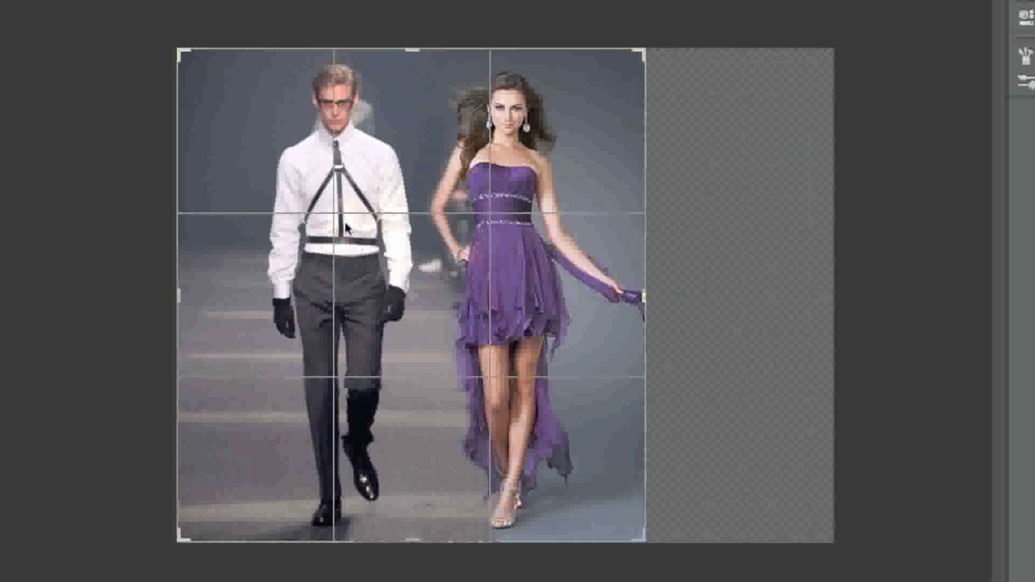
pyautogui.moveTo(183, 291); pyautogui.dragTo(223, 294)
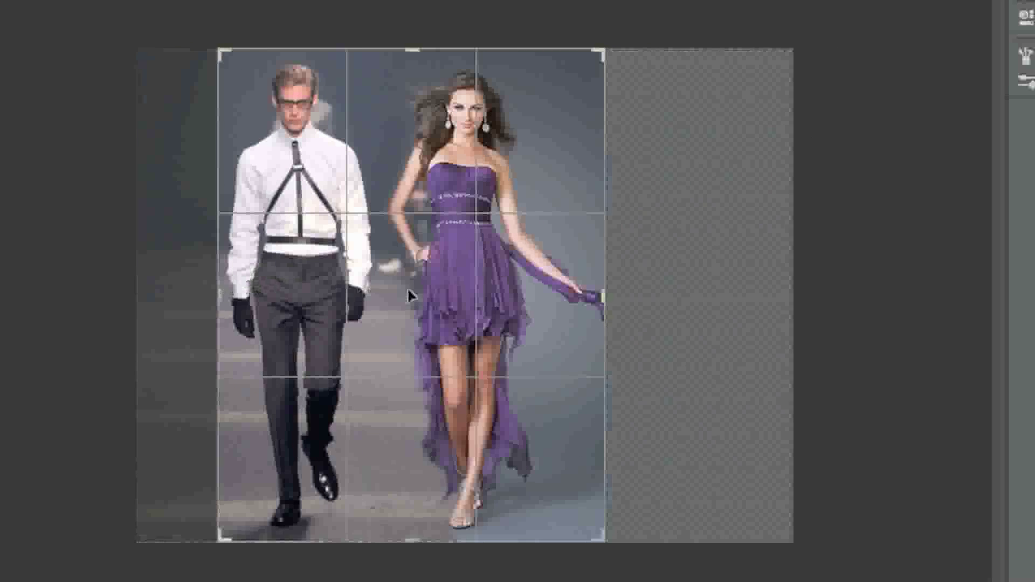
pyautogui.press('Return')
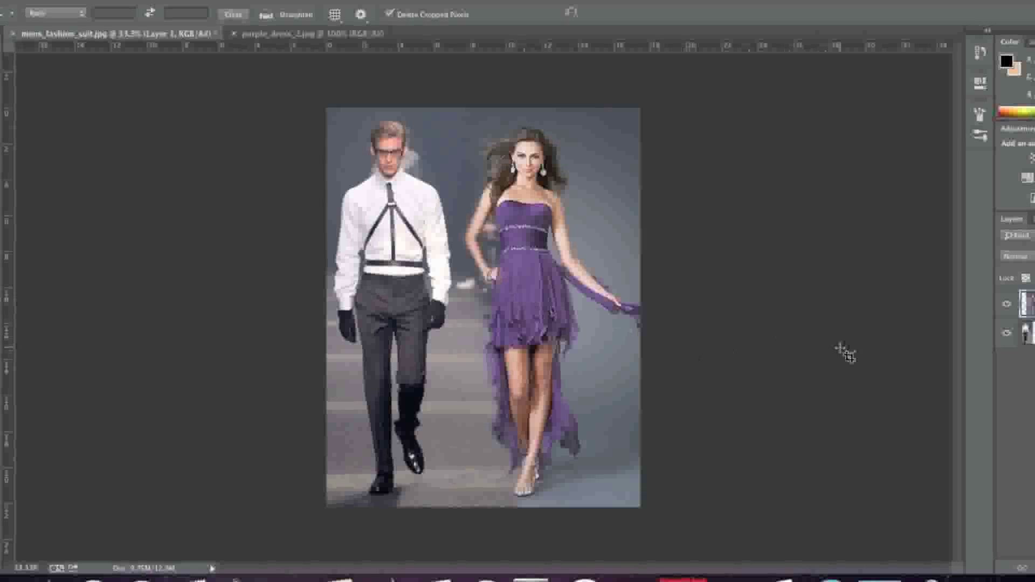